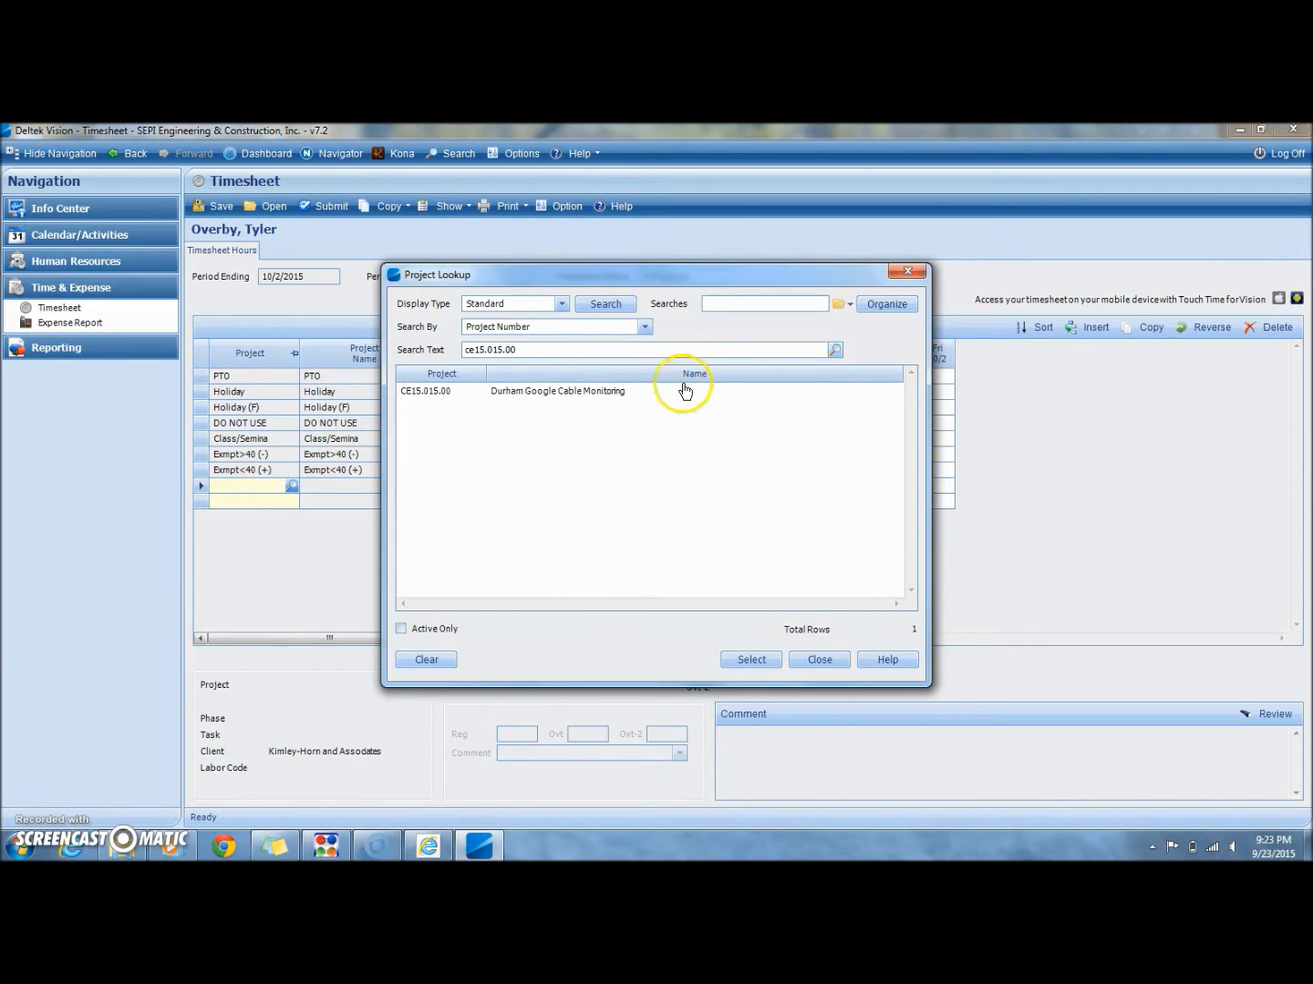
Step: Fill the new timesheet row with project CE15.015.00, phase 100 Observation & Monitoring and task 001 Technician
{"action": "left_click", "coordinate": [648, 398]}
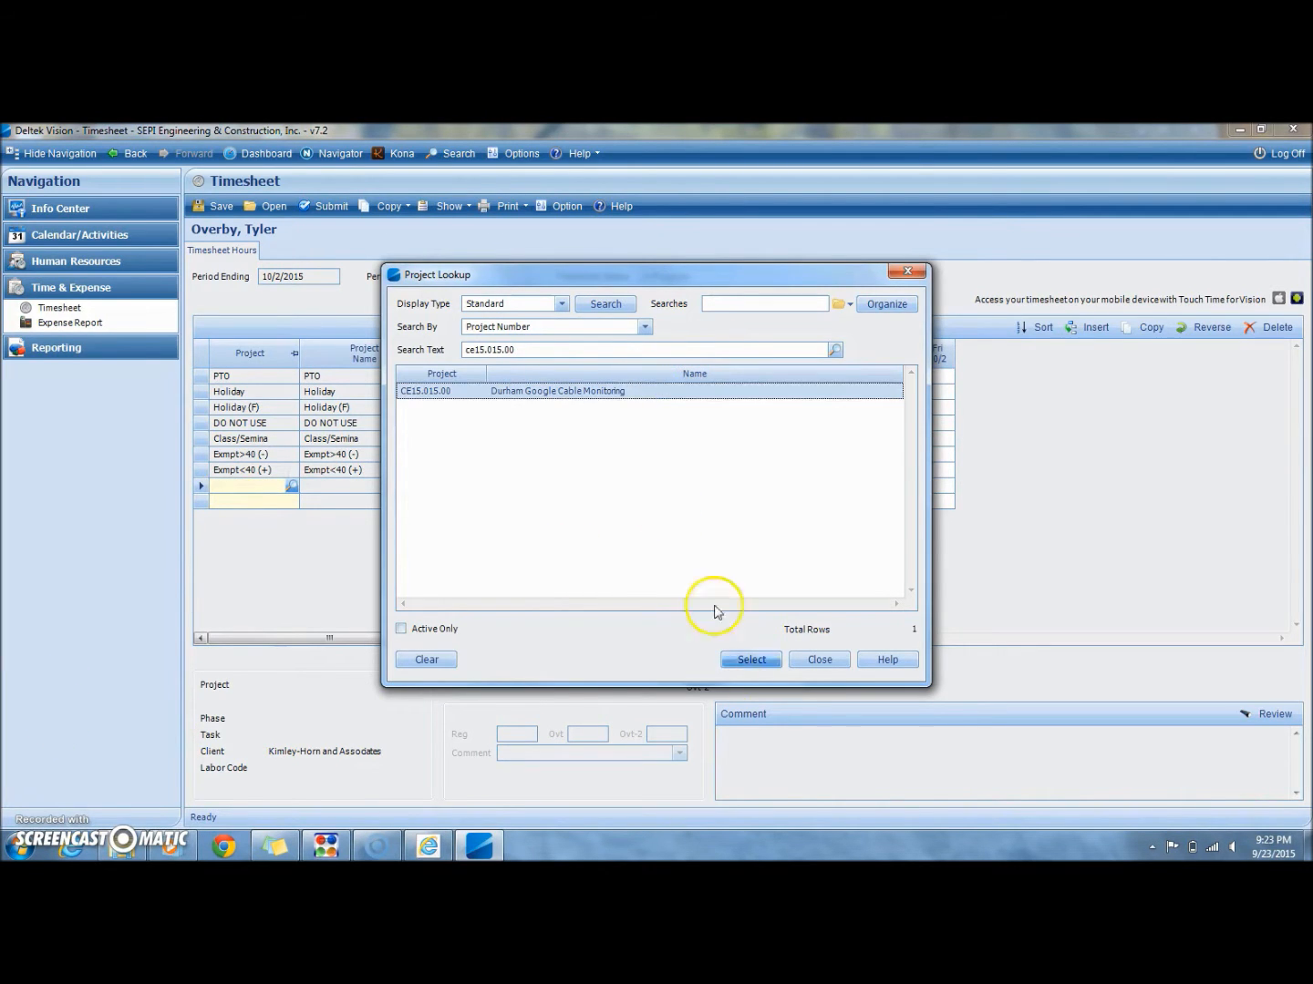
{"action": "left_click", "coordinate": [751, 659]}
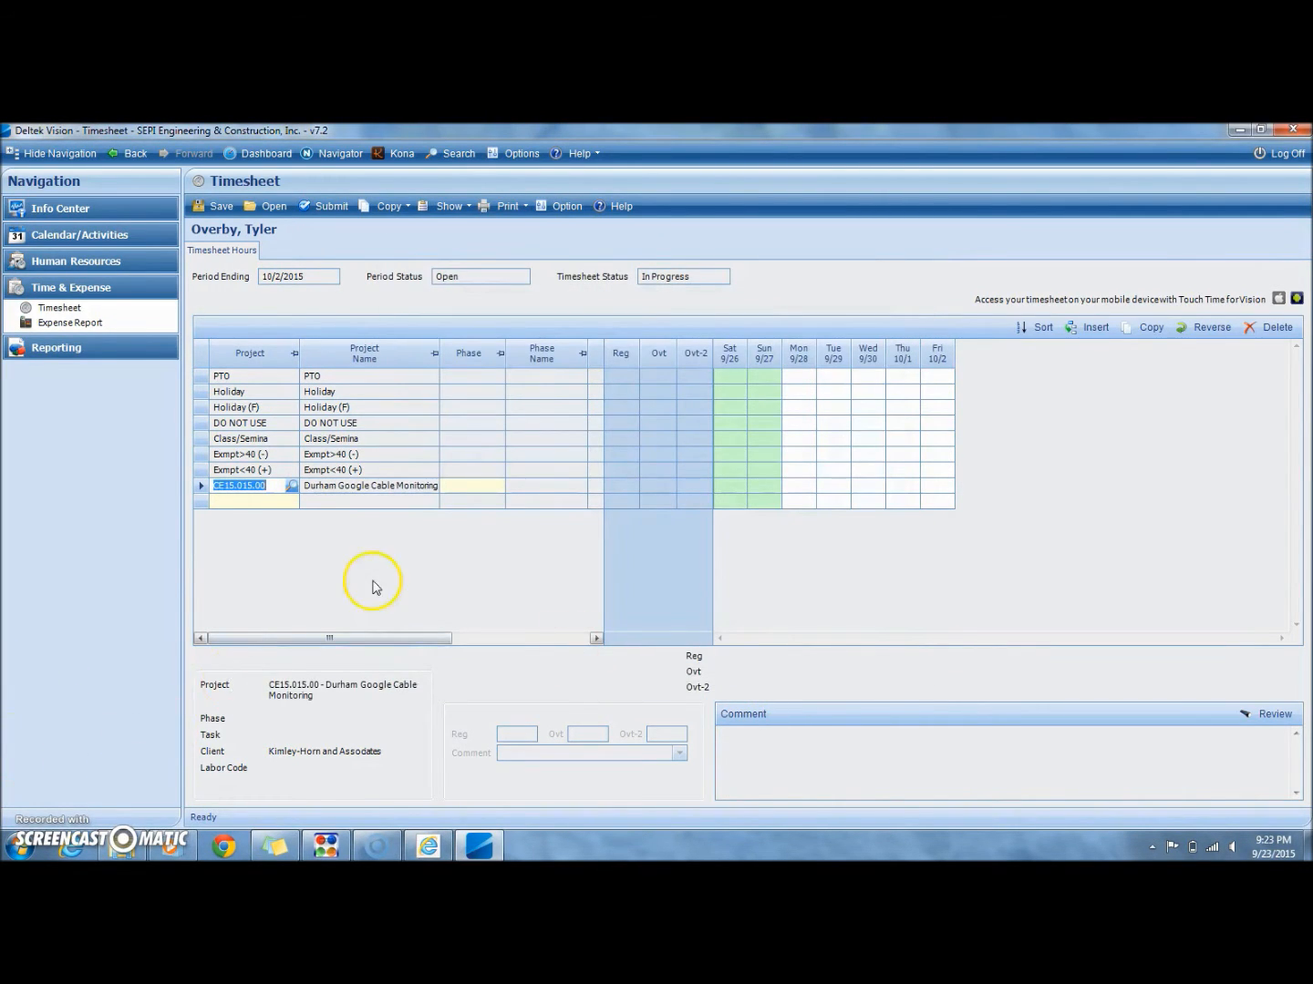
{"action": "left_click", "coordinate": [477, 487]}
{"action": "left_click", "coordinate": [497, 486]}
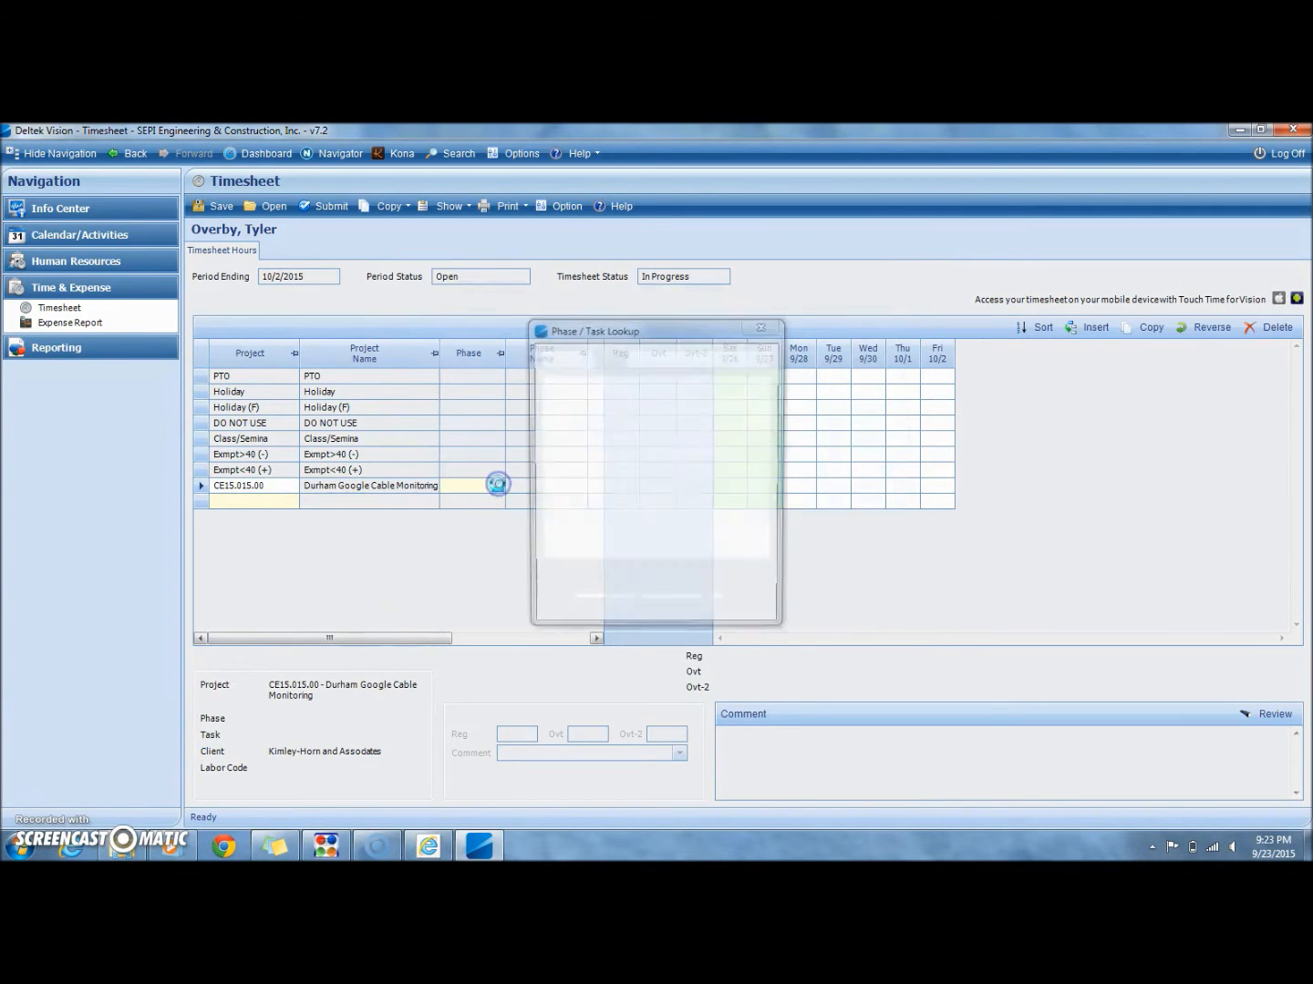
{"action": "left_click", "coordinate": [628, 375]}
{"action": "left_click", "coordinate": [564, 374]}
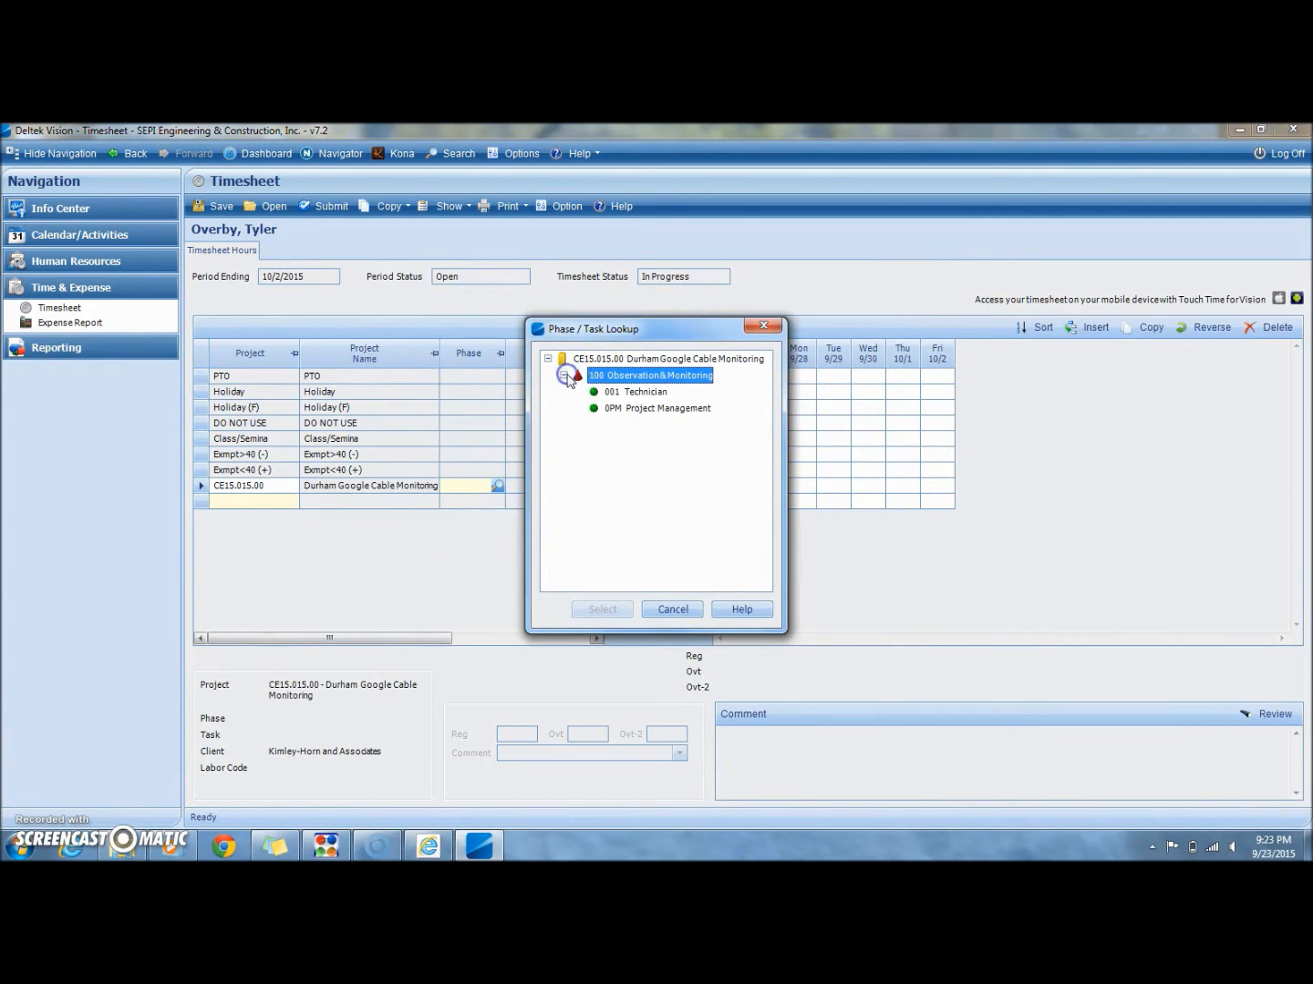
{"action": "left_click", "coordinate": [606, 392]}
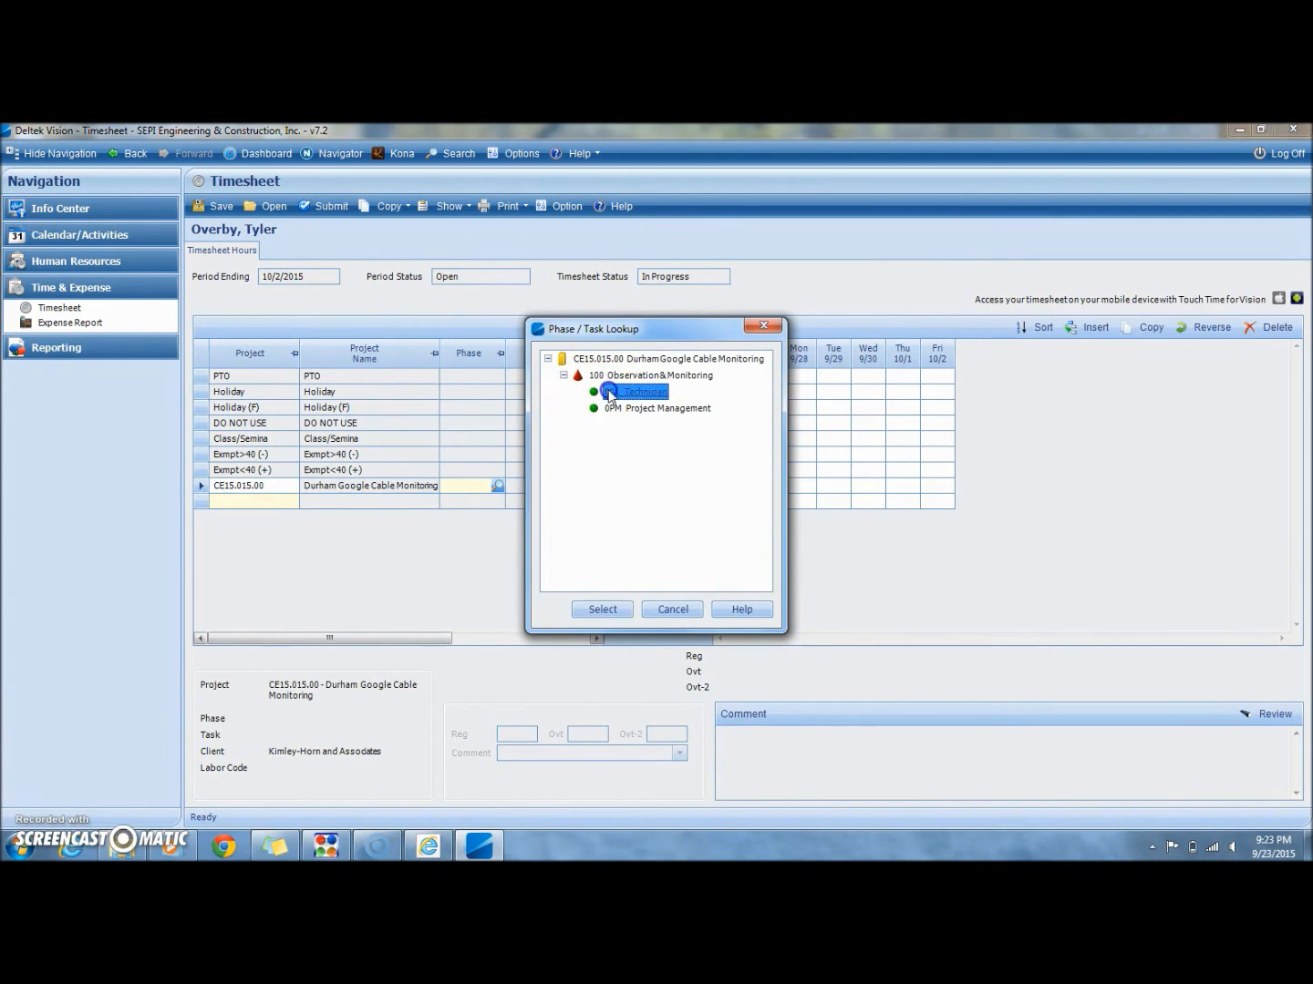
{"action": "left_click", "coordinate": [604, 610]}
Step: Fill in labor code 03 for the Durham Google Cable Monitoring row
{"action": "left_click_drag", "start_coordinate": [422, 650], "coordinate": [560, 638]}
{"action": "left_click", "coordinate": [468, 492]}
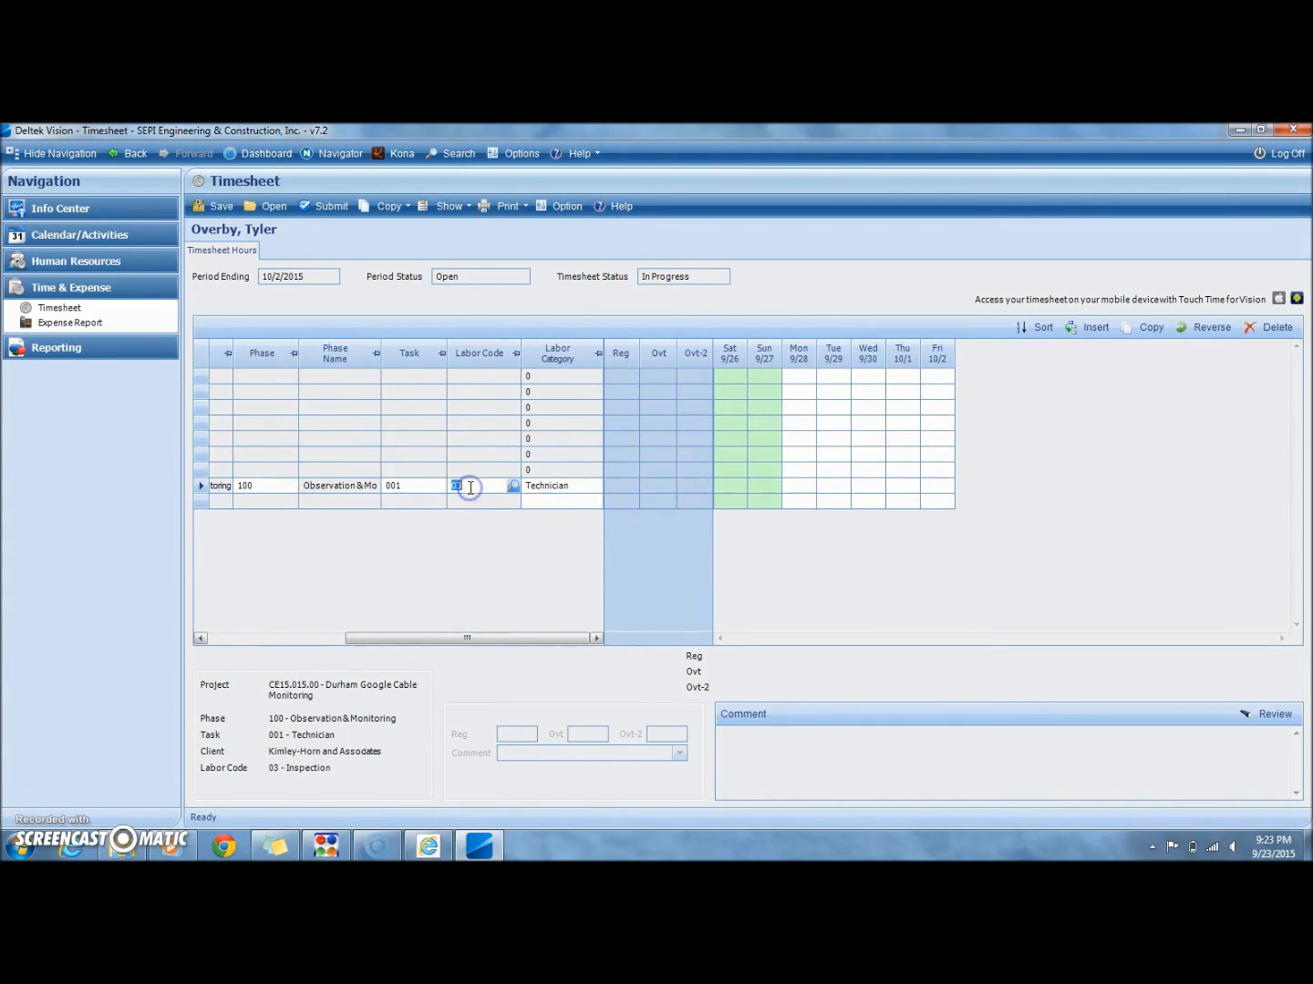
{"action": "key", "text": "Tab"}
Step: Enter 8 hours for each day from Monday 9/28 to Friday 10/2 on the Durham Google Cable Monitoring row
{"action": "left_click", "coordinate": [658, 484]}
{"action": "left_click", "coordinate": [762, 493]}
{"action": "left_click", "coordinate": [796, 486]}
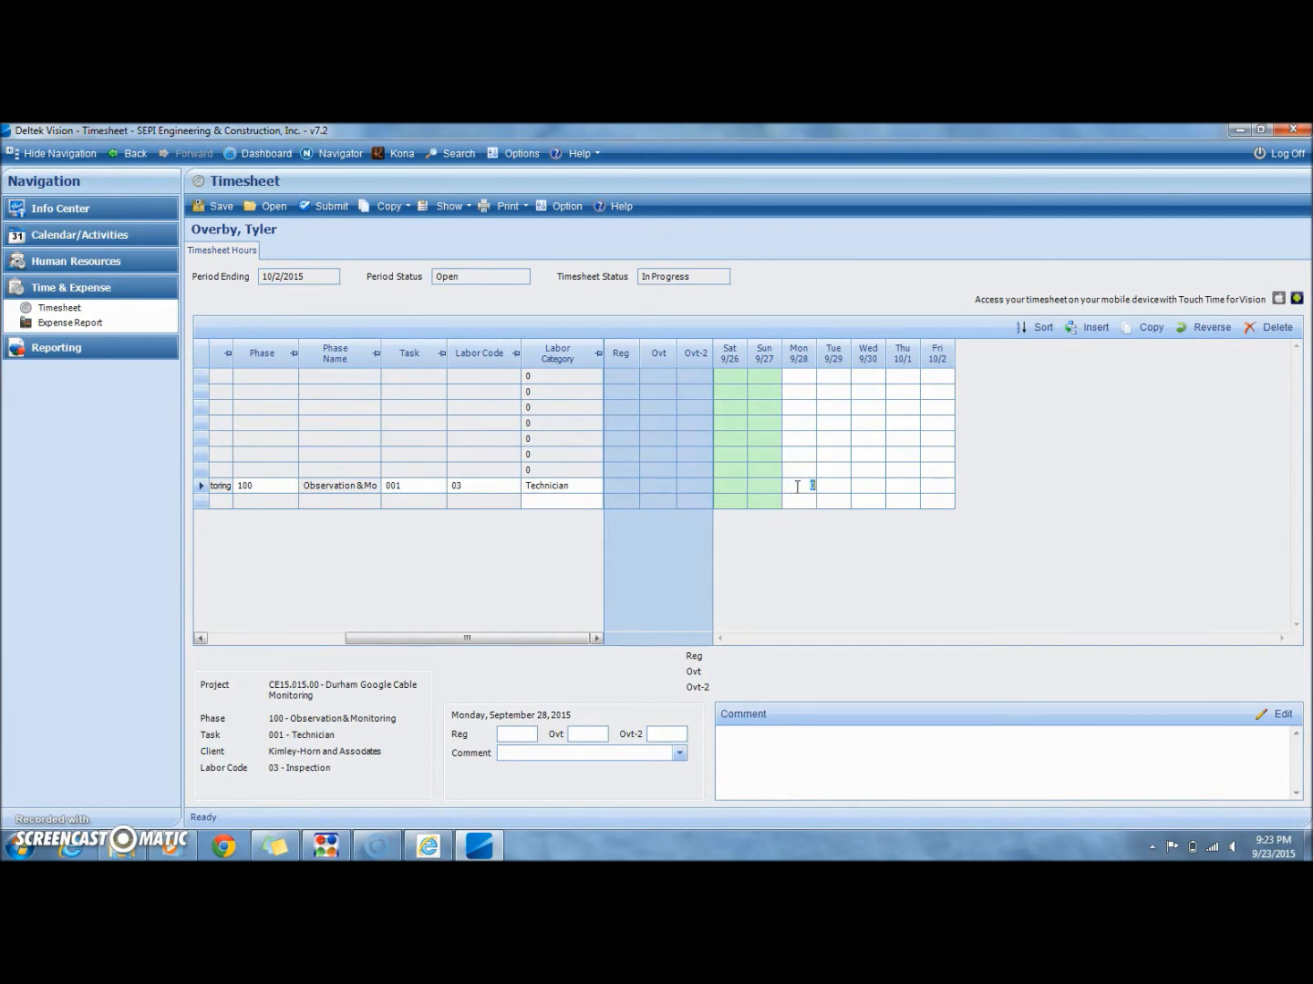
{"action": "type", "text": "8"}
{"action": "key", "text": "Tab"}
{"action": "type", "text": "8"}
{"action": "key", "text": "Tab"}
{"action": "type", "text": "8"}
{"action": "key", "text": "Tab"}
{"action": "type", "text": "8"}
{"action": "key", "text": "Tab"}
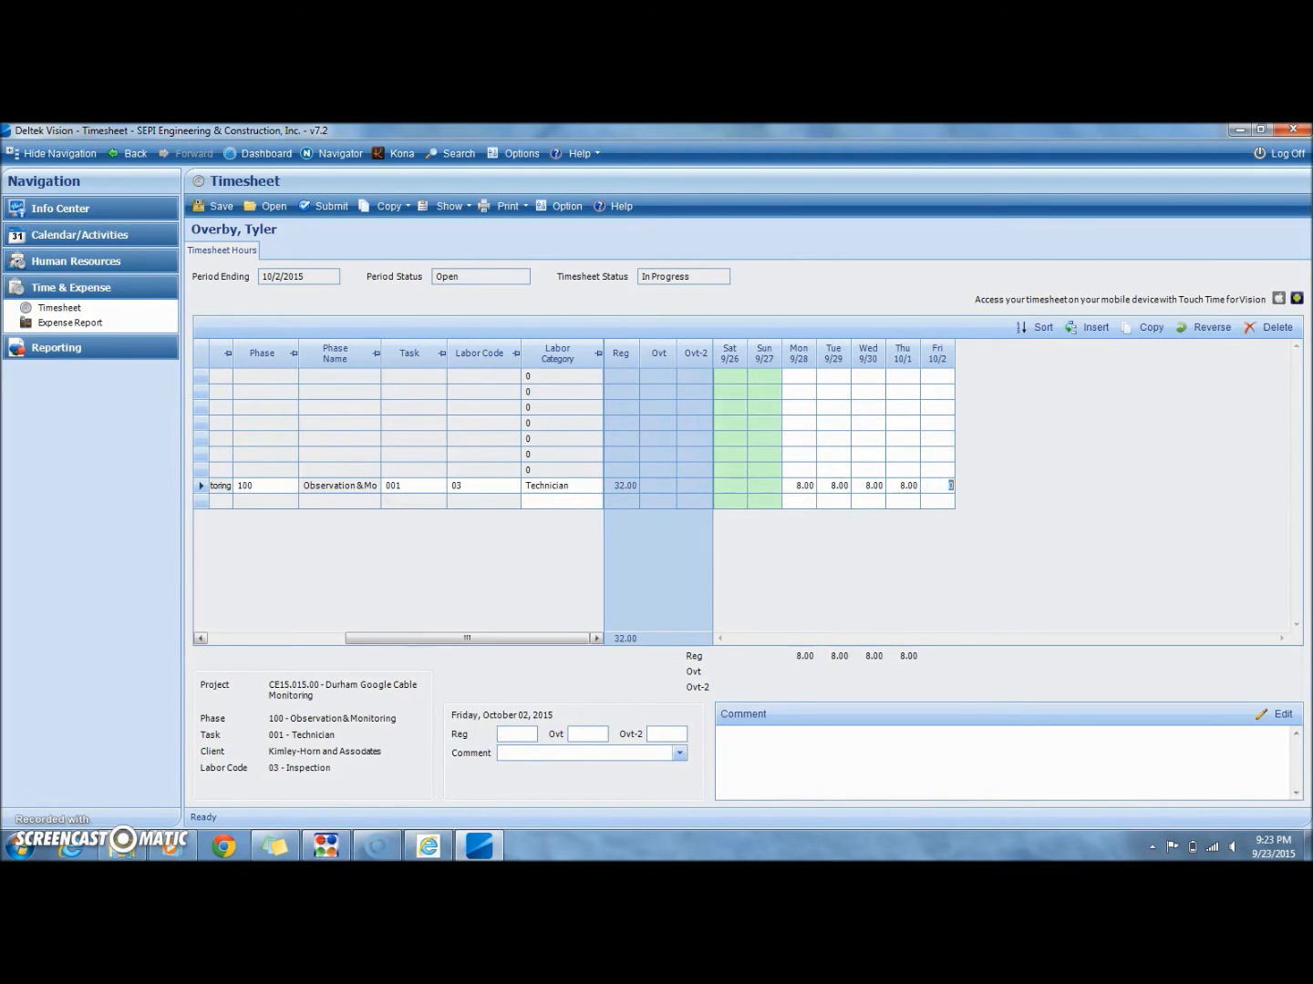
{"action": "left_click", "coordinate": [915, 437]}
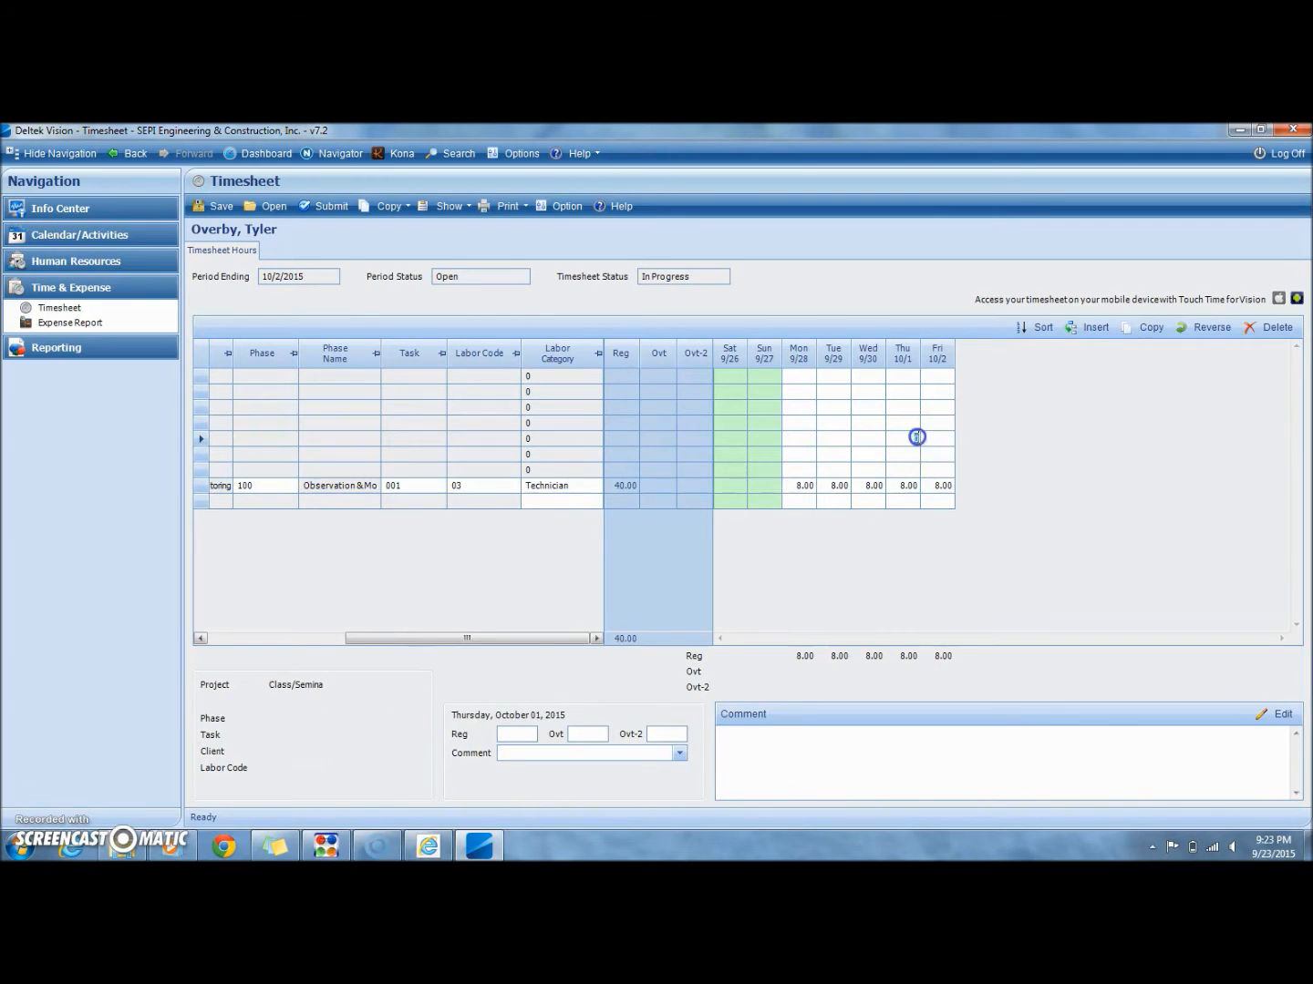
Step: Save the timesheet for the period ending 10/2/2015
{"action": "left_click", "coordinate": [625, 485]}
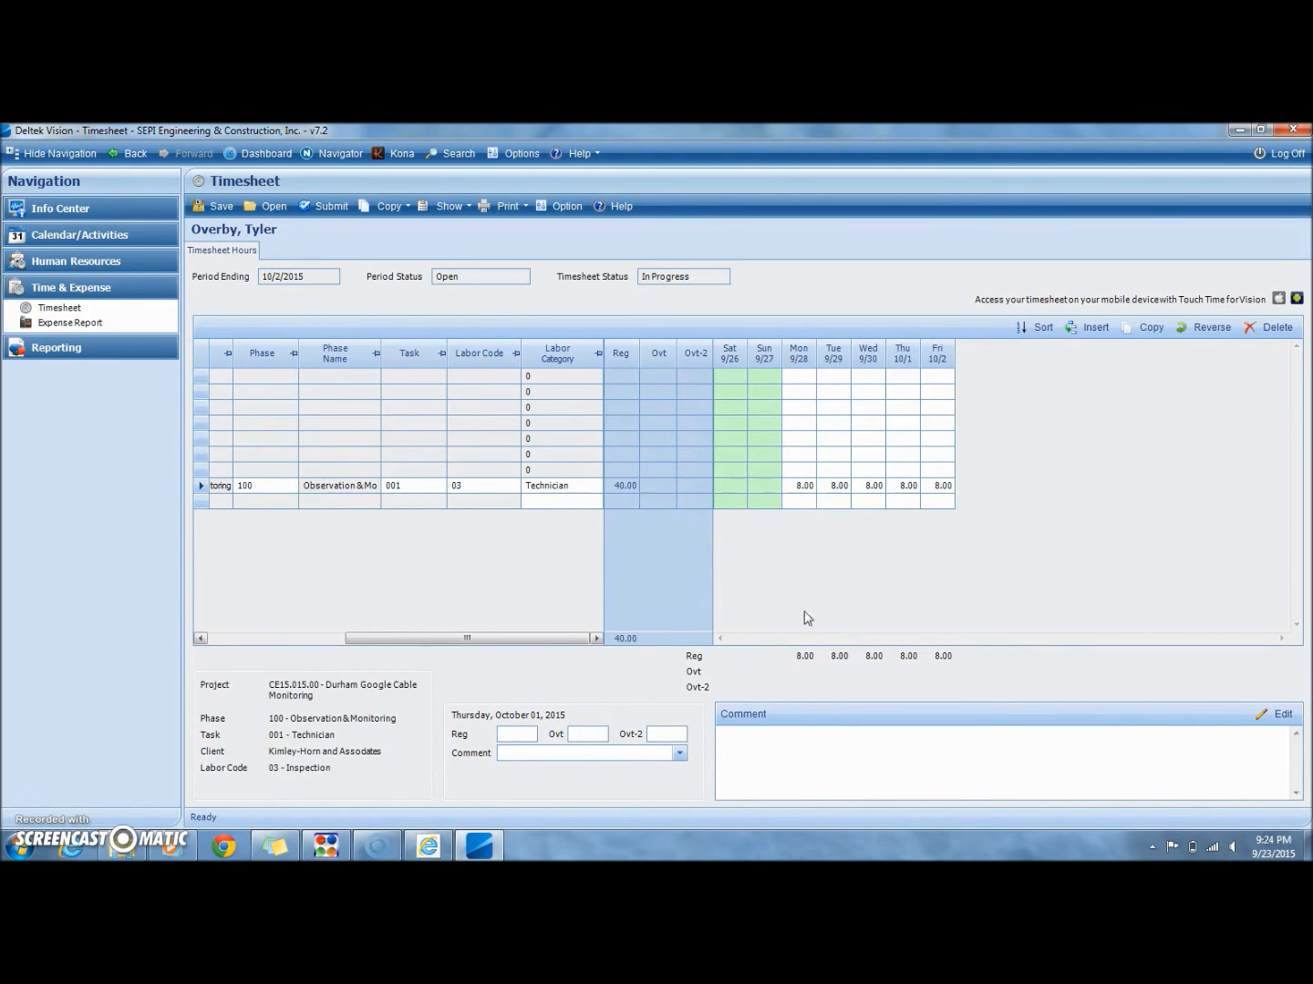
{"action": "left_click", "coordinate": [805, 732]}
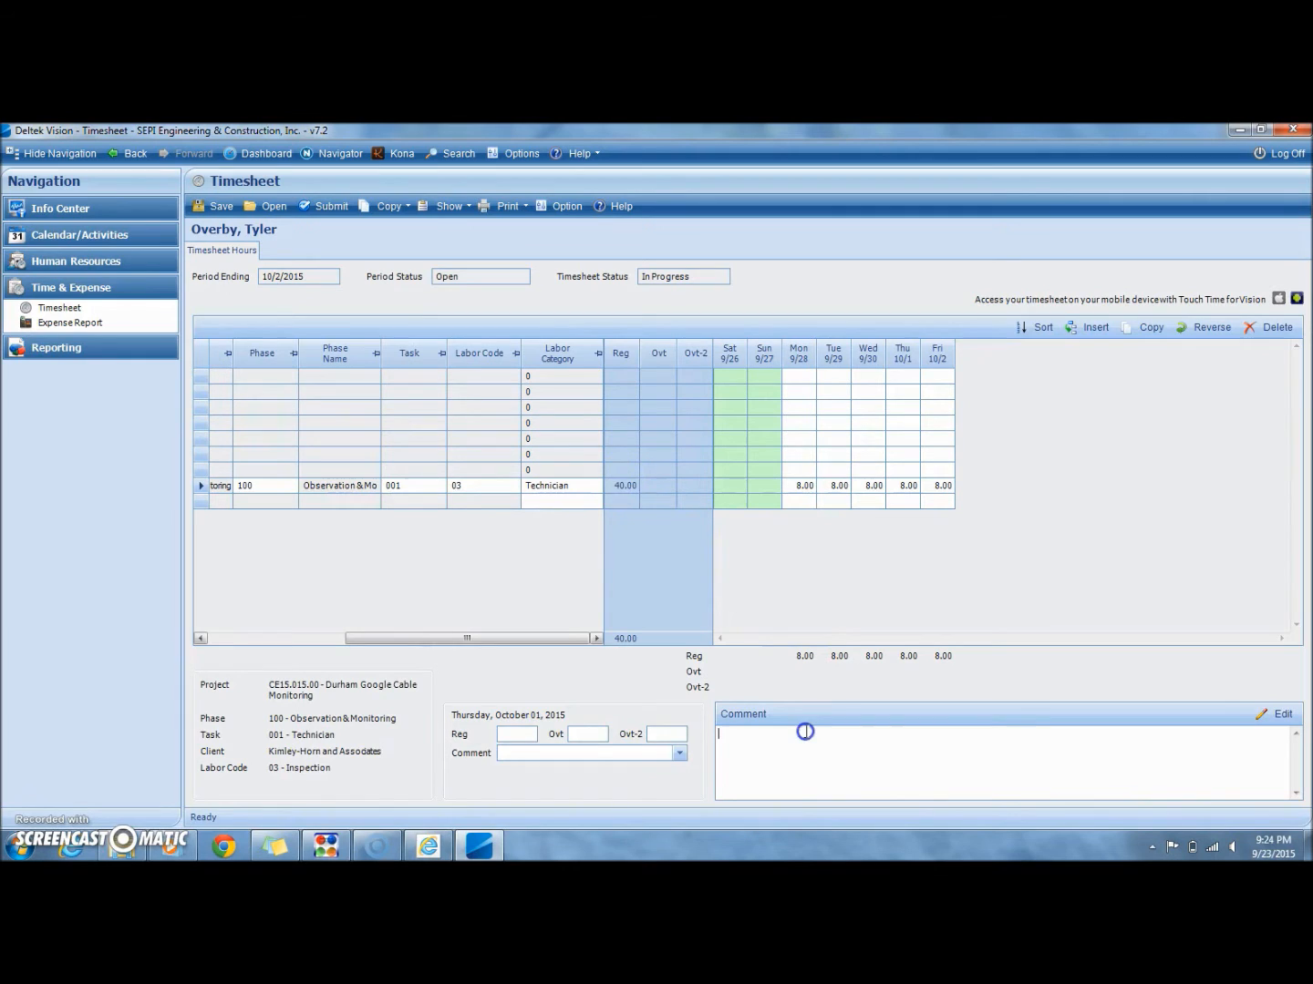
{"action": "left_click", "coordinate": [618, 755]}
{"action": "left_click", "coordinate": [213, 202]}
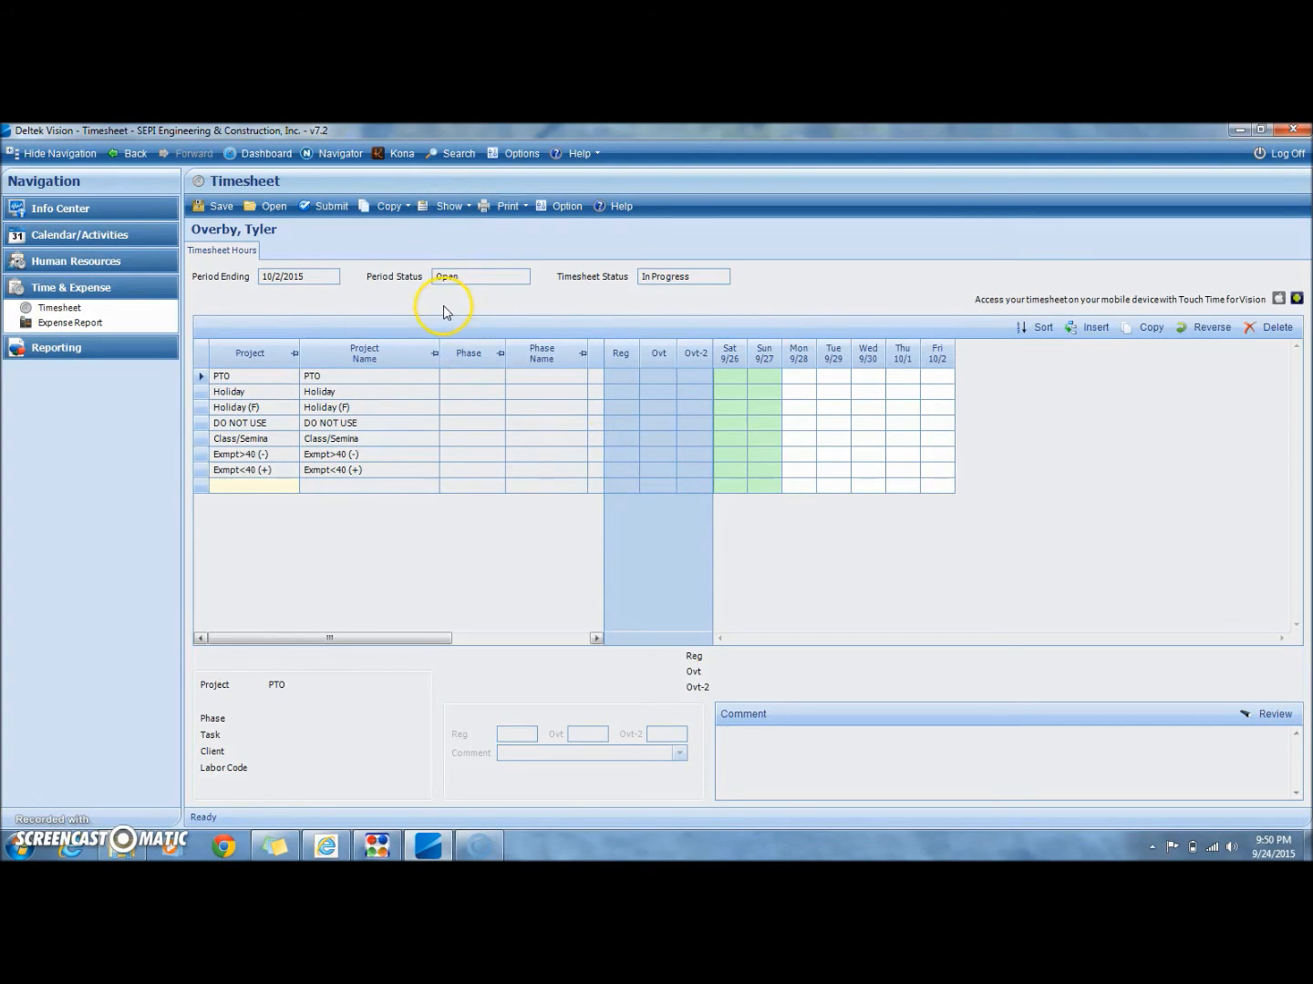
Step: Copy the timesheet from the period 9/19/2015 to 9/25/2015 into the current one
{"action": "left_click", "coordinate": [390, 206]}
{"action": "left_click", "coordinate": [398, 228]}
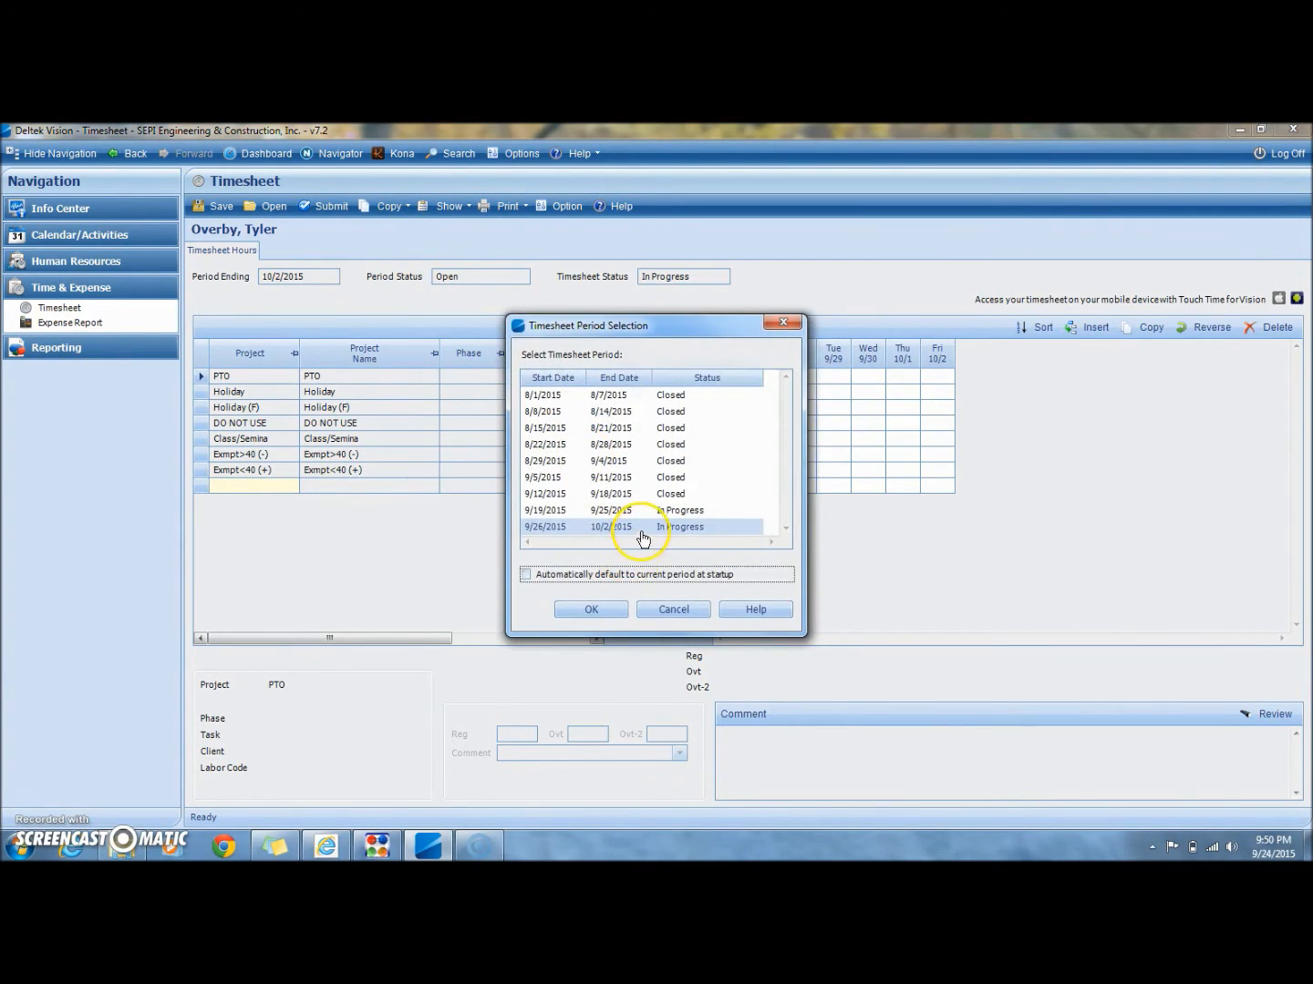
{"action": "left_click", "coordinate": [629, 510]}
{"action": "left_click", "coordinate": [606, 613]}
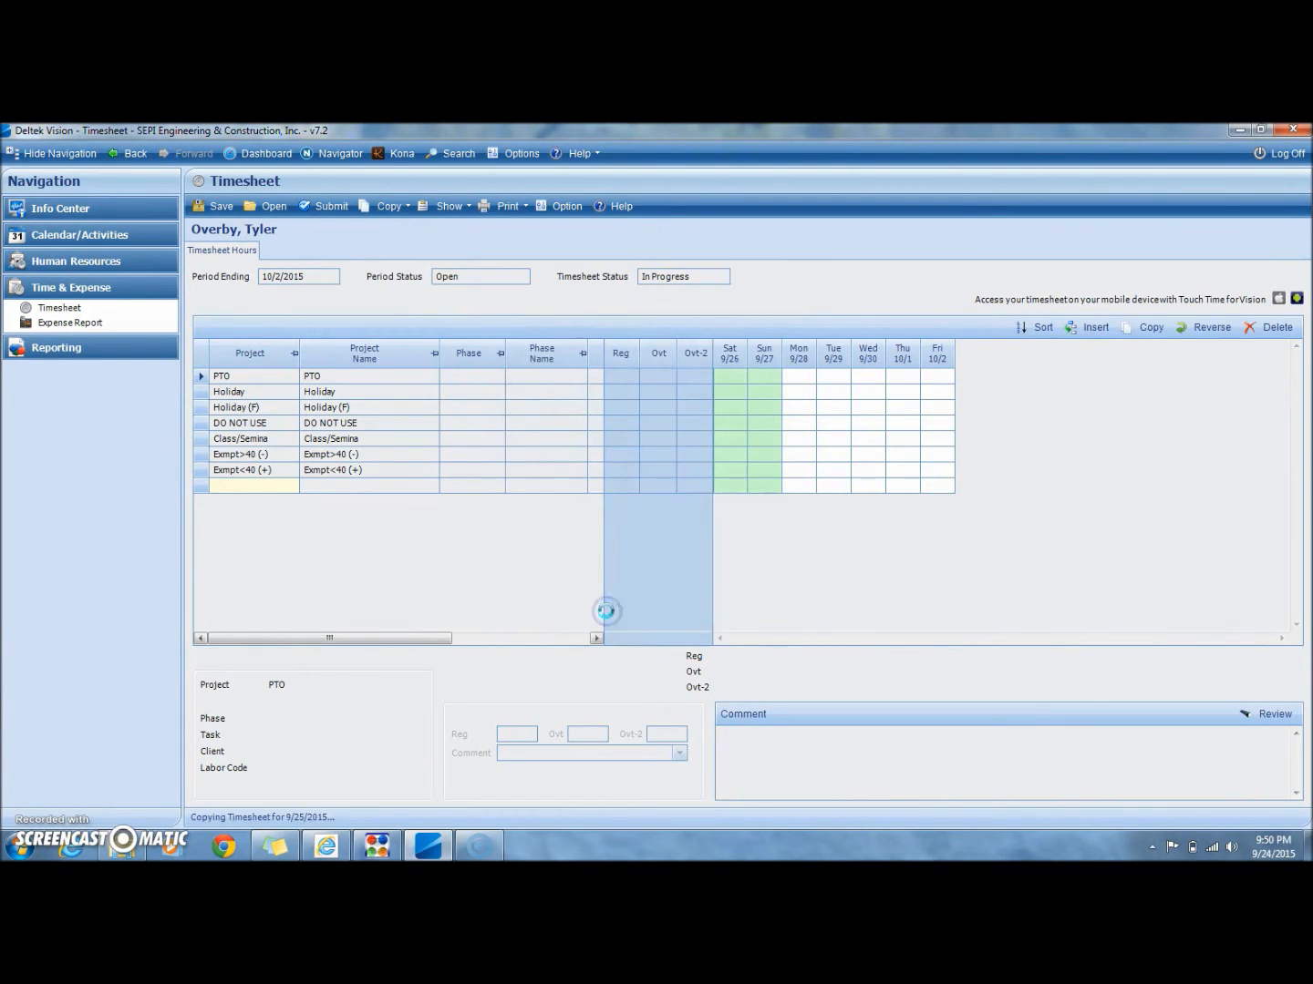
Step: Enter 8, 12, 10 and 10 hours for Tuesday 9/29 through Friday 10/2 on the CE15.015.00 row
{"action": "mouse_move", "coordinate": [316, 638]}
{"action": "left_mouse_down"}
{"action": "mouse_move", "coordinate": [497, 680]}
{"action": "mouse_move", "coordinate": [323, 634]}
{"action": "left_mouse_up"}
{"action": "left_click", "coordinate": [743, 492]}
{"action": "left_click", "coordinate": [789, 489]}
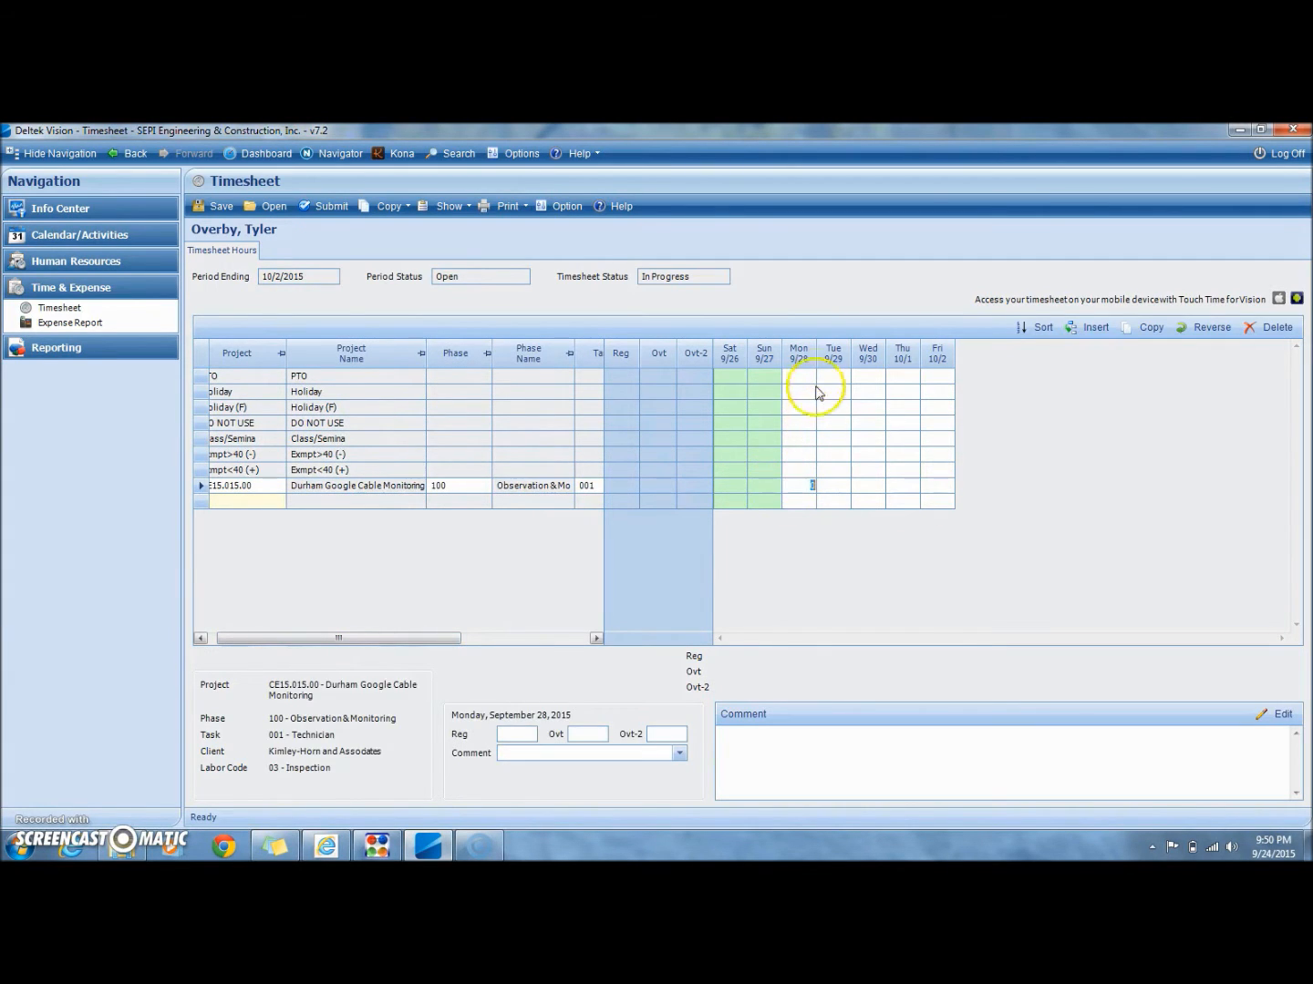
{"action": "left_click", "coordinate": [809, 375]}
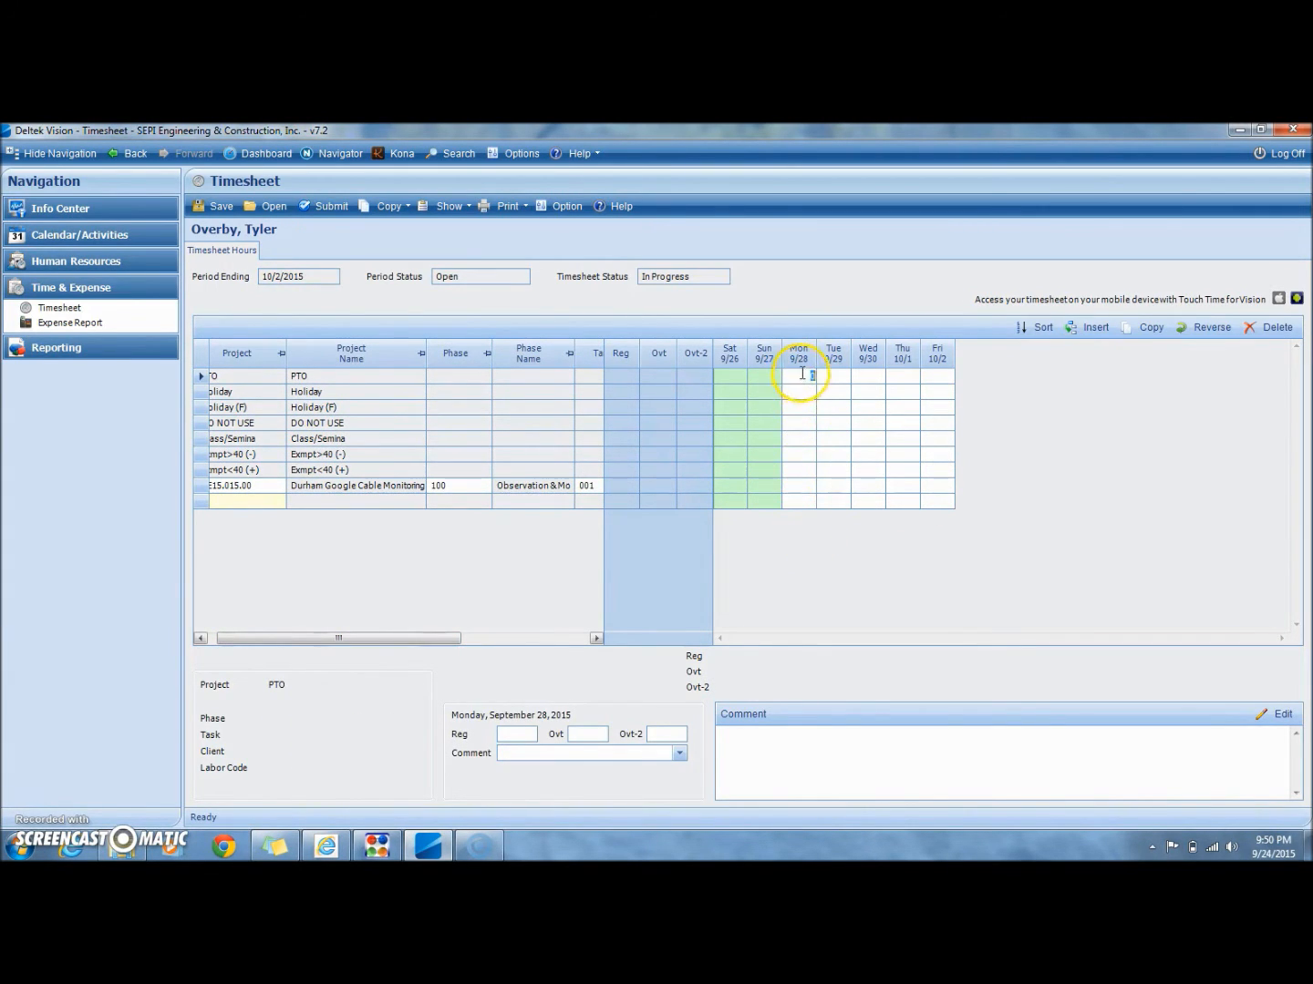
{"action": "left_click", "coordinate": [836, 485]}
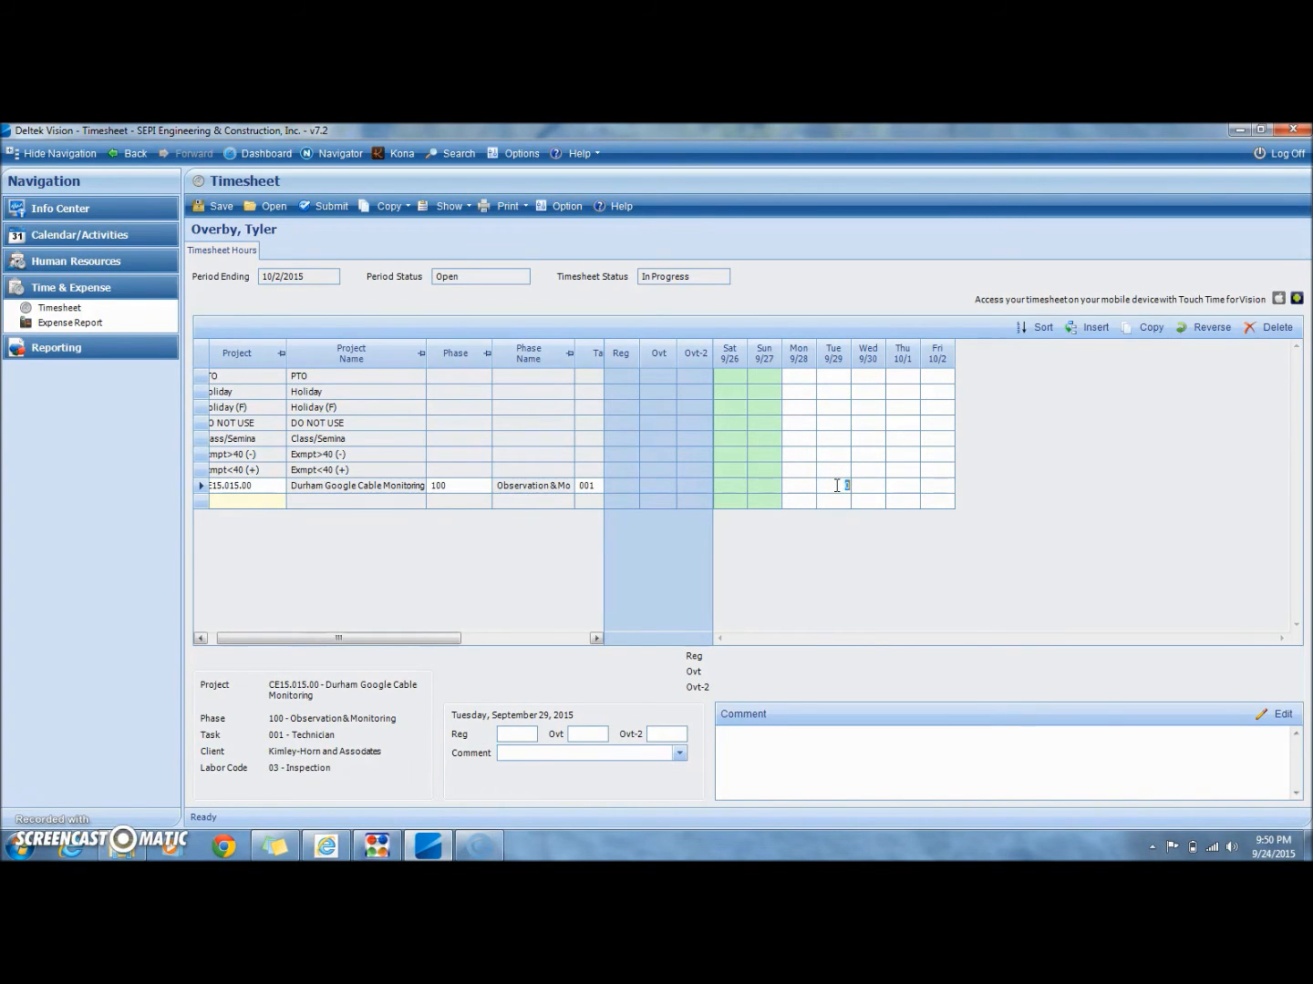
{"action": "key", "text": "Tab"}
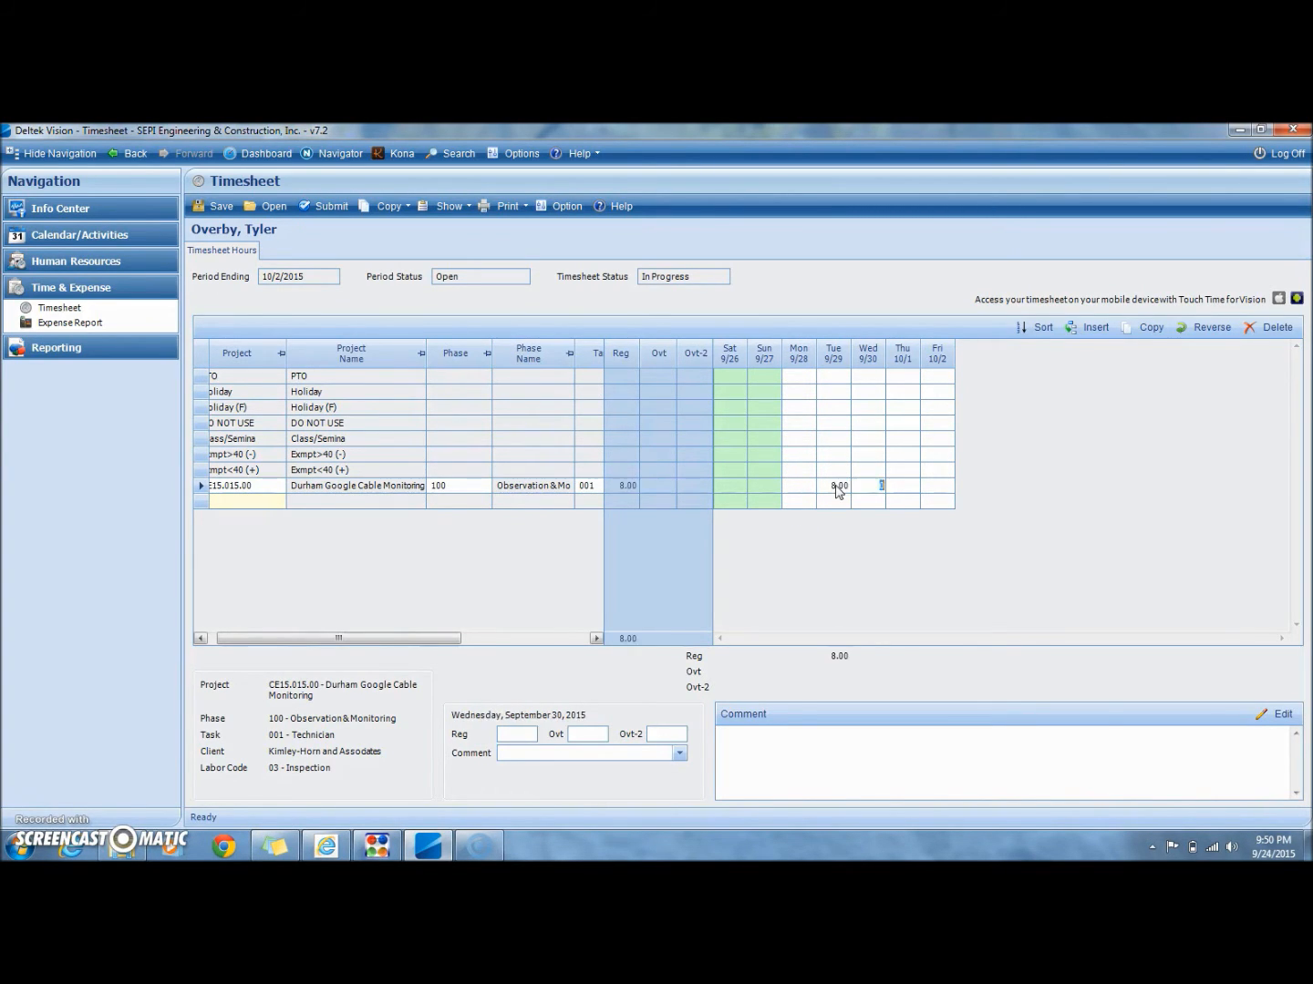
{"action": "key", "text": "Tab"}
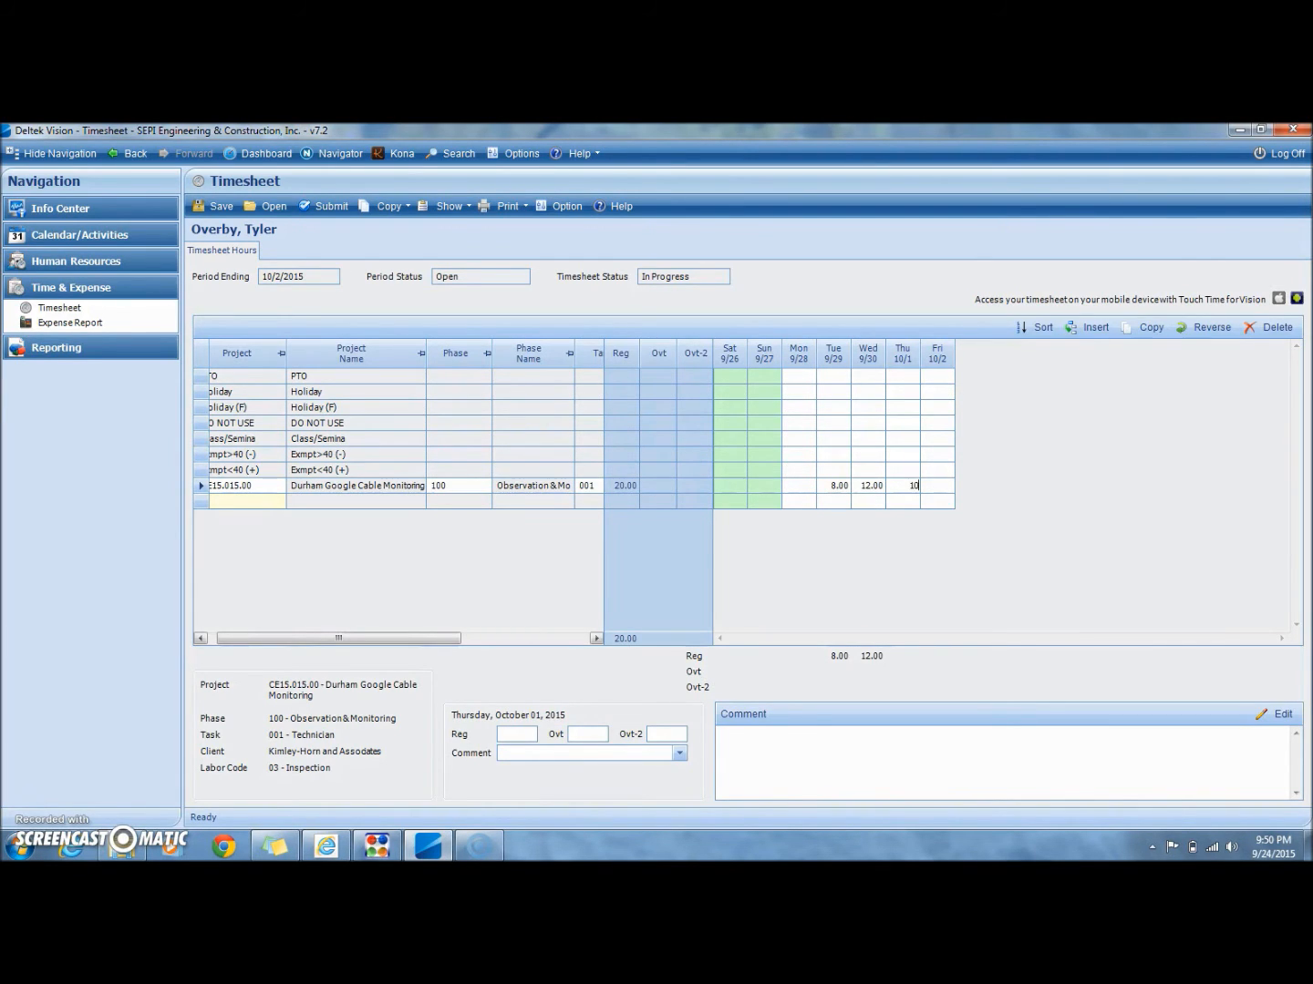
{"action": "key", "text": "Tab"}
{"action": "type", "text": "10"}
{"action": "key", "text": "Tab"}
{"action": "left_click", "coordinate": [834, 470]}
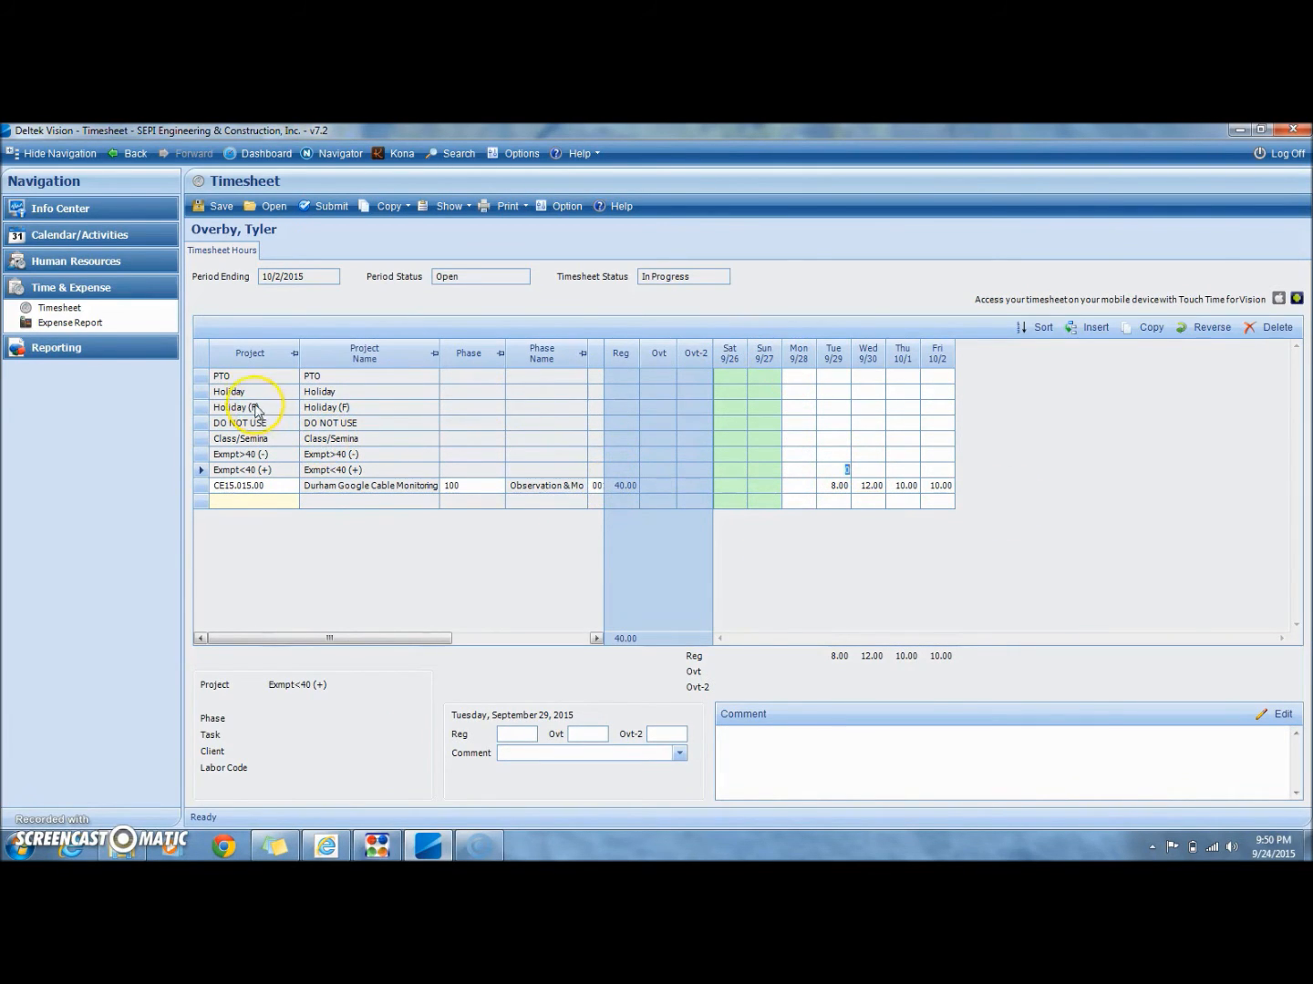
Step: Record 8 hours for Monday 9/28 on the Holiday row
{"action": "left_click", "coordinate": [237, 394]}
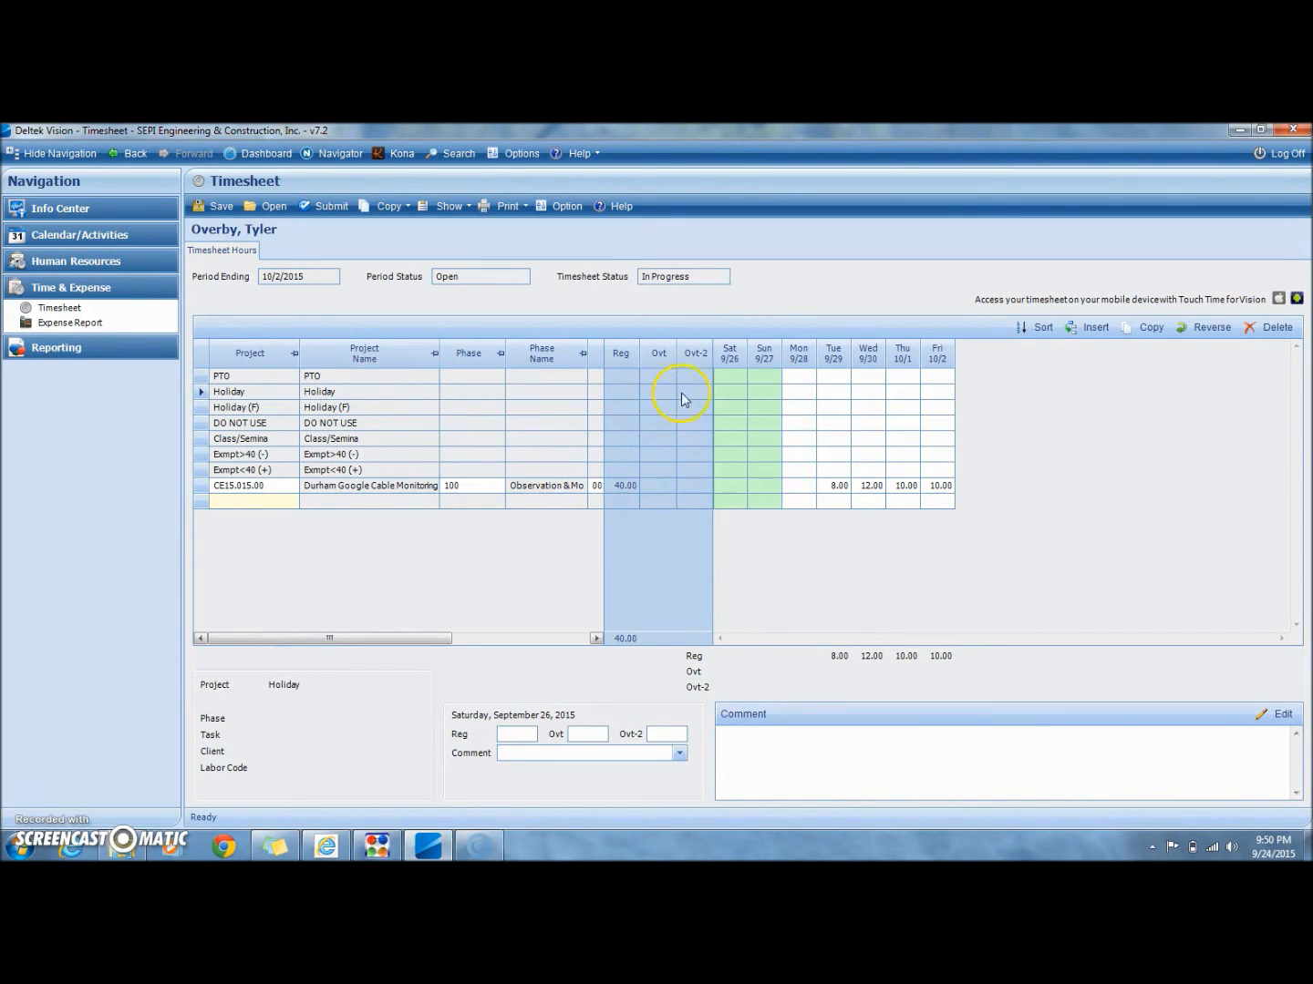
{"action": "left_click", "coordinate": [799, 391]}
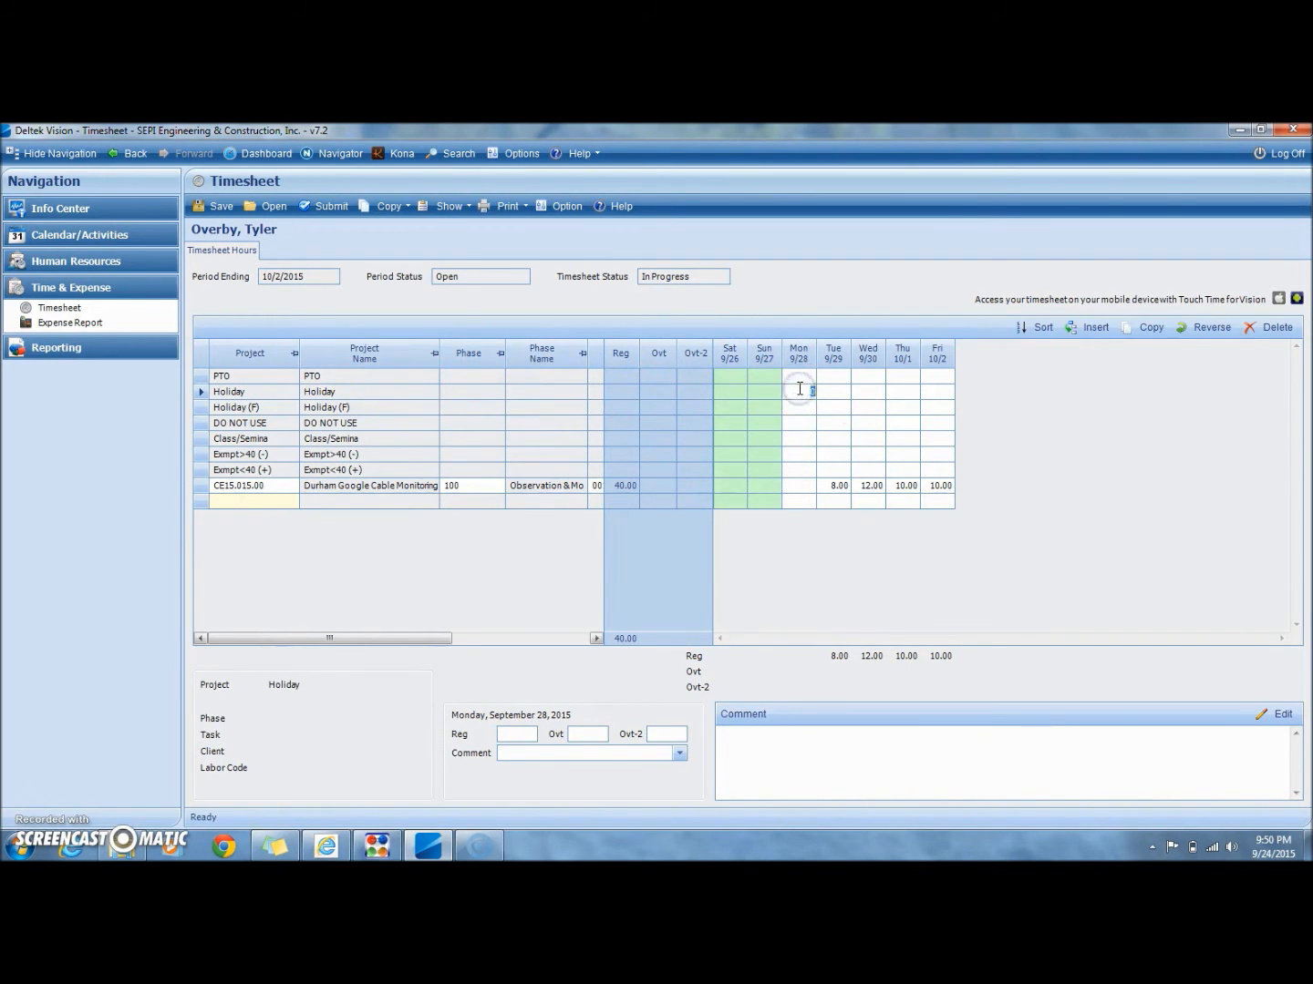
{"action": "left_click", "coordinate": [833, 469]}
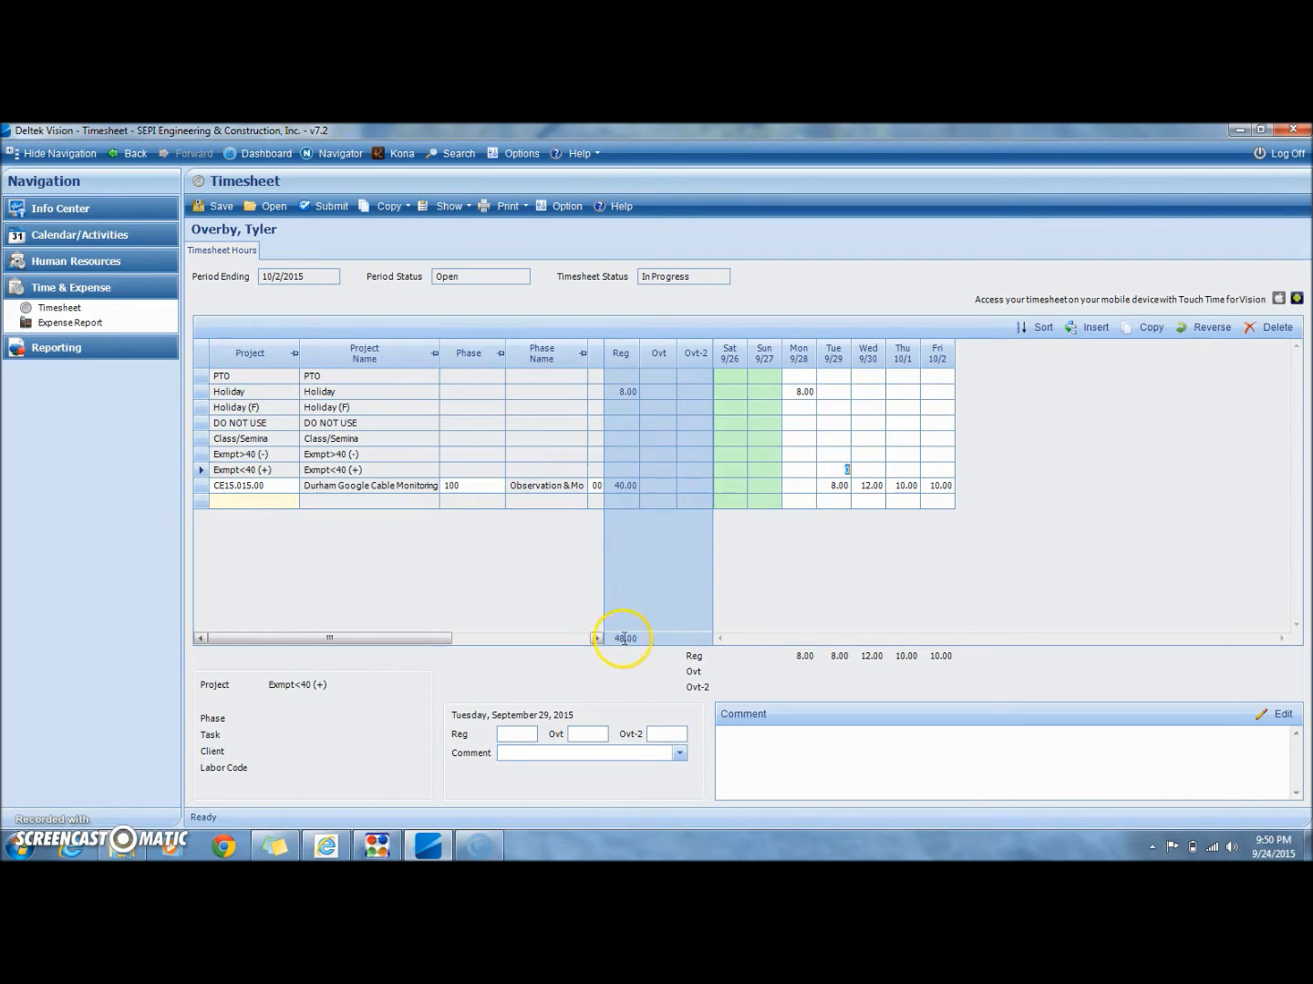
Step: Change the Friday 10/2 hours on the CE15.015.00 row to 12
{"action": "left_click", "coordinate": [872, 515]}
{"action": "left_click", "coordinate": [872, 503]}
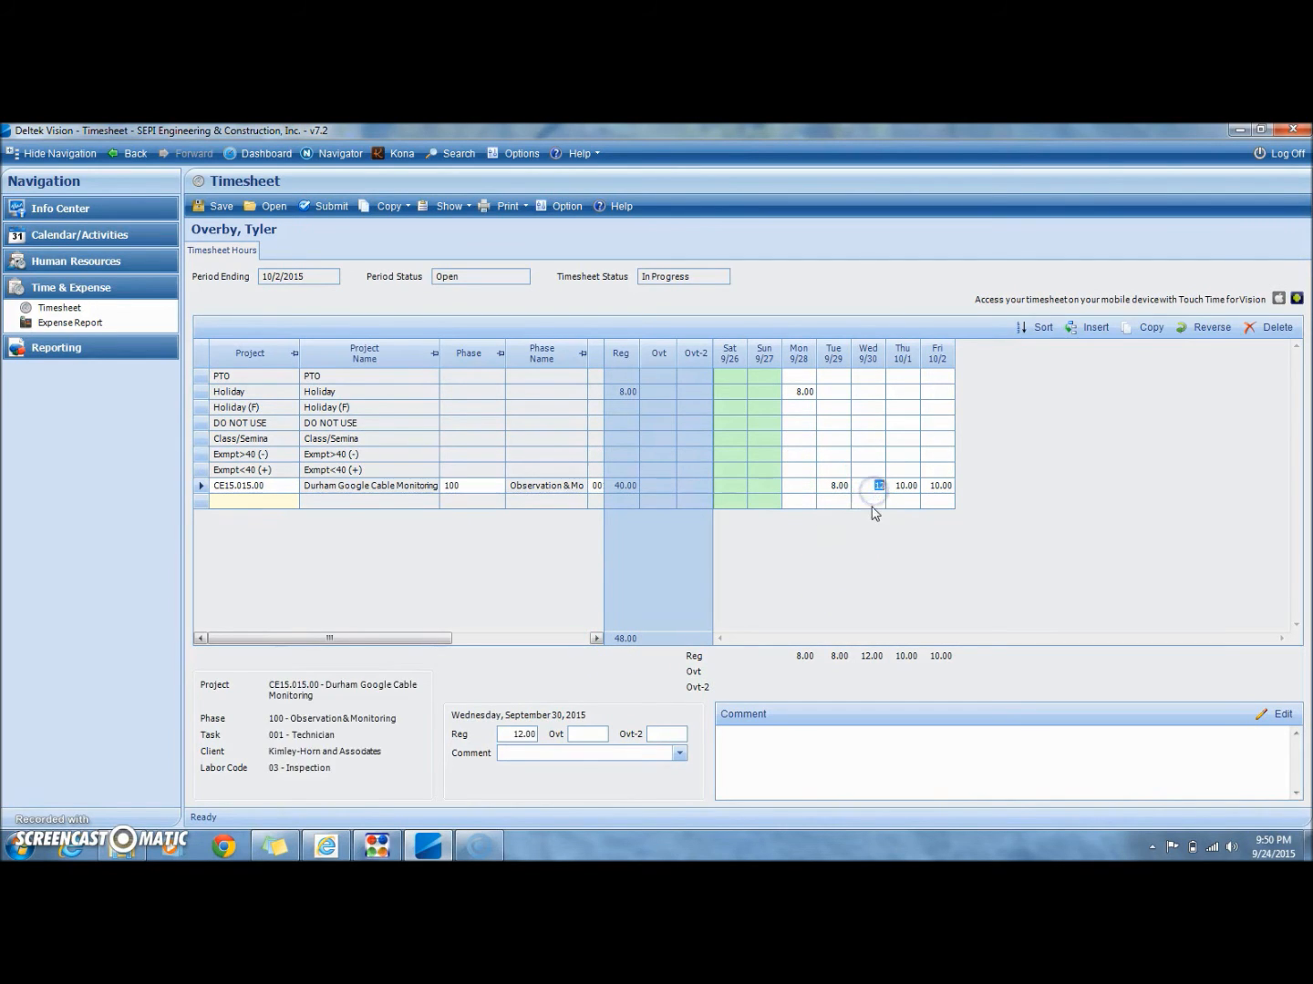
{"action": "left_click", "coordinate": [935, 488]}
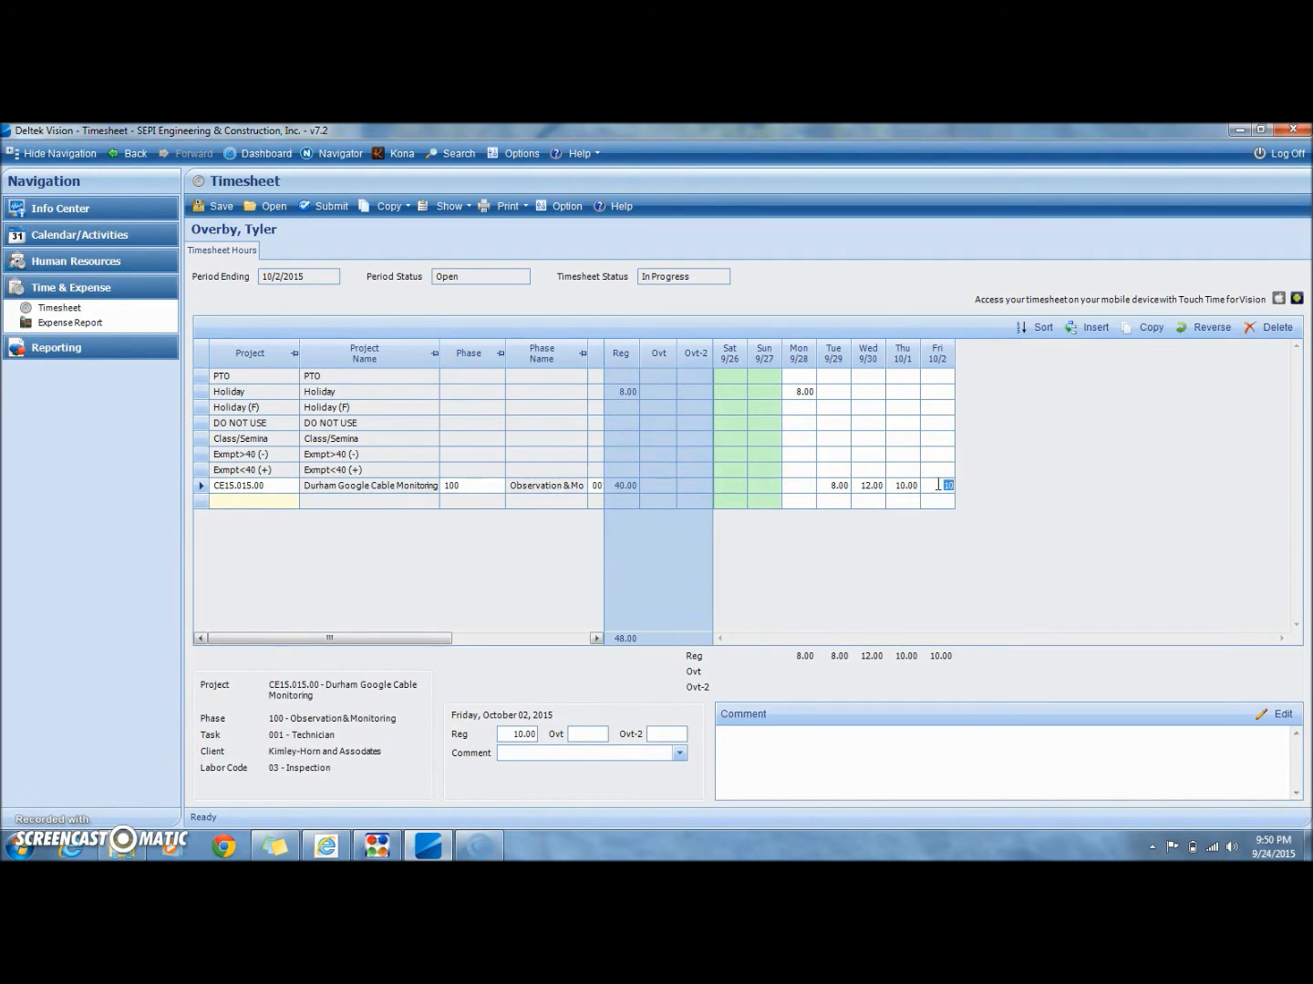
{"action": "type", "text": "12"}
{"action": "left_click", "coordinate": [881, 455]}
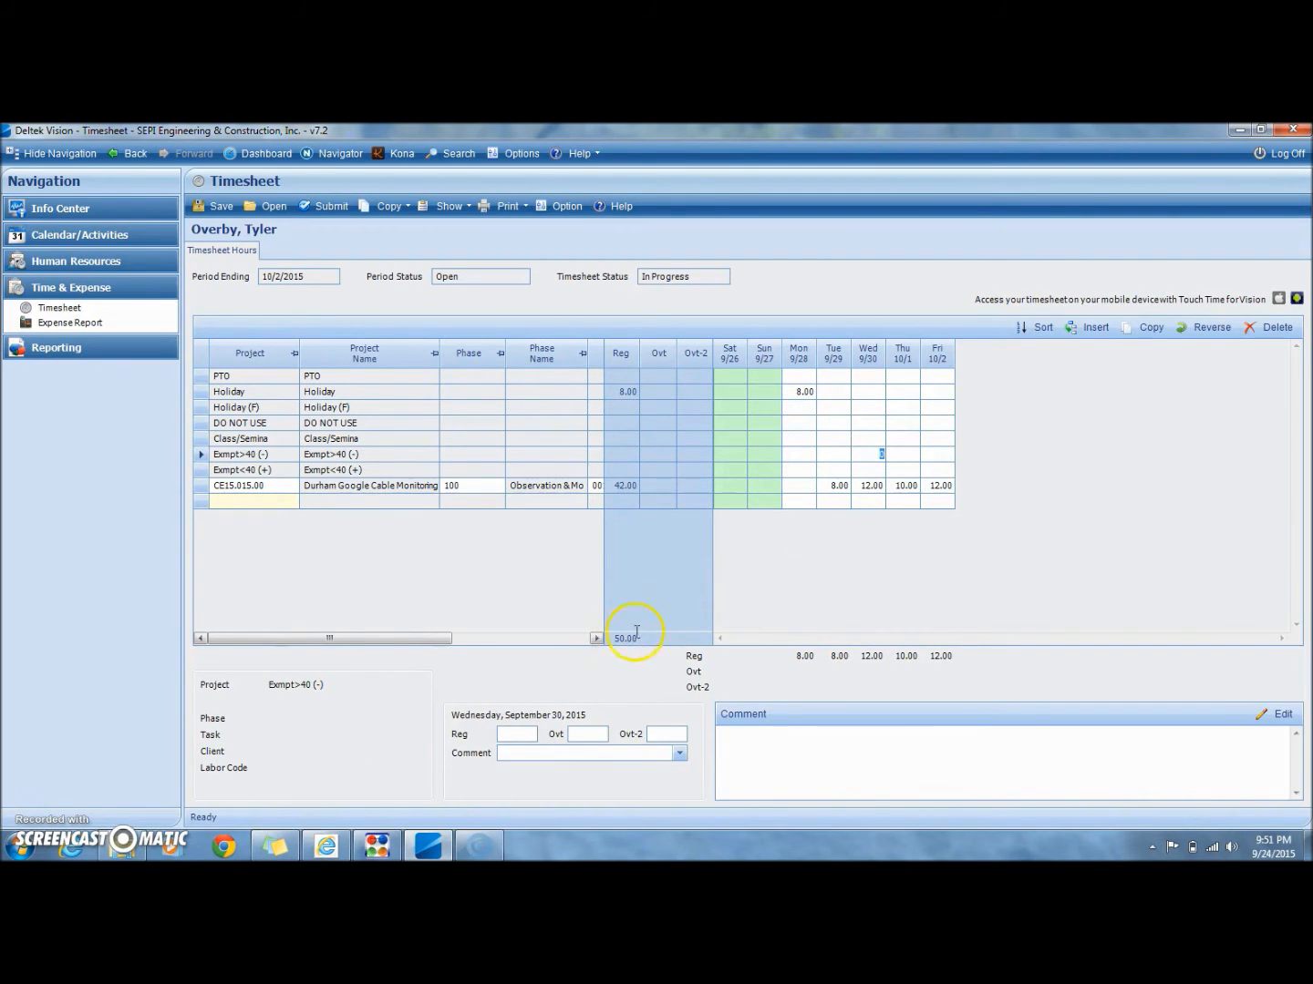
Step: Split the Friday 10/2 project time into 10 regular hours and 2 overtime hours
{"action": "left_click", "coordinate": [936, 488]}
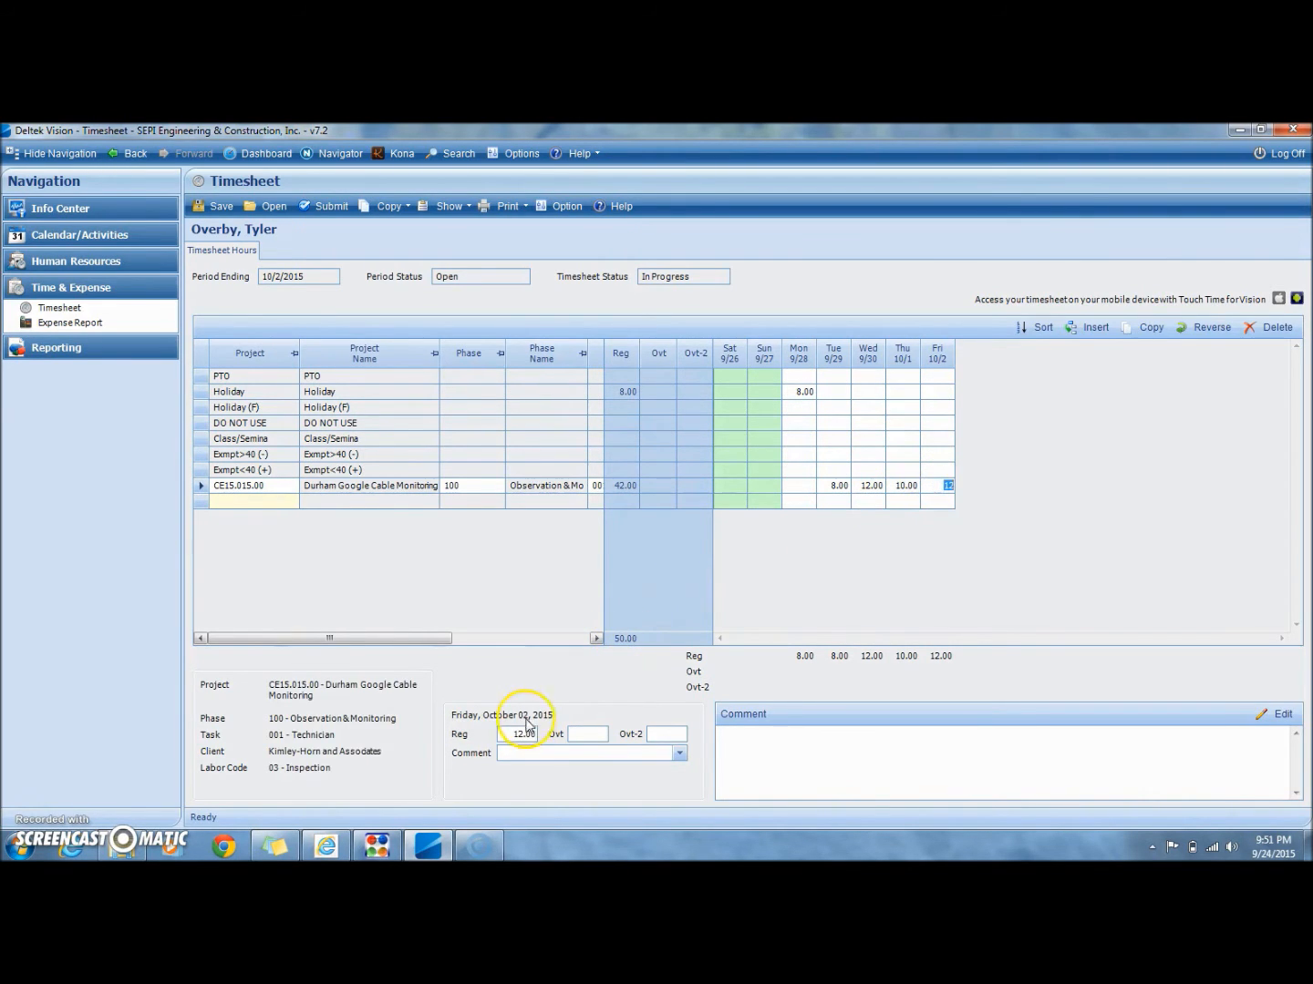
{"action": "left_click", "coordinate": [523, 735]}
{"action": "key", "text": "Tab"}
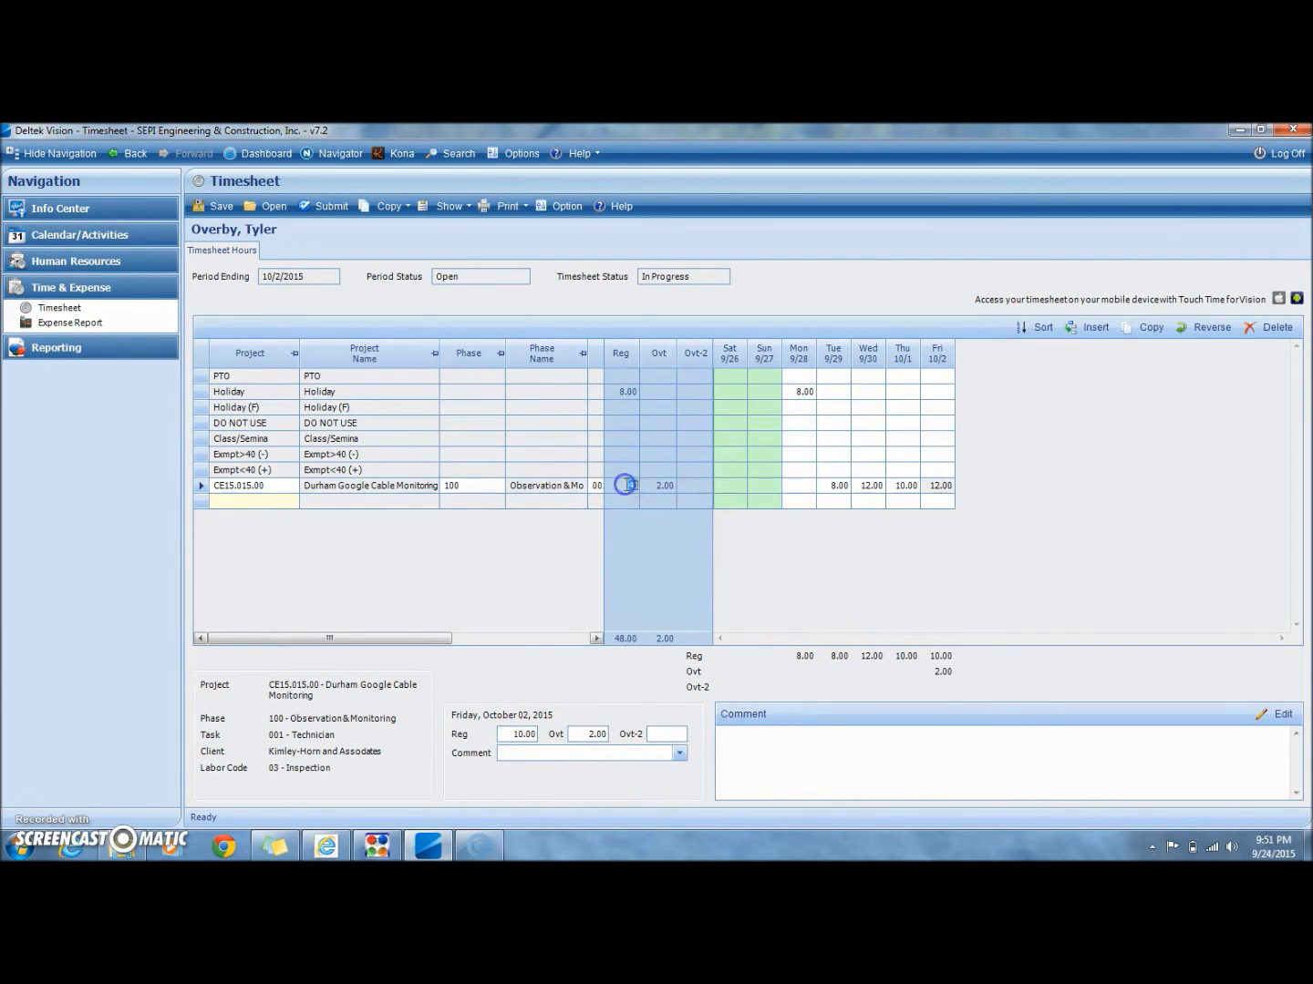
{"action": "left_click", "coordinate": [626, 396]}
{"action": "left_click", "coordinate": [745, 473]}
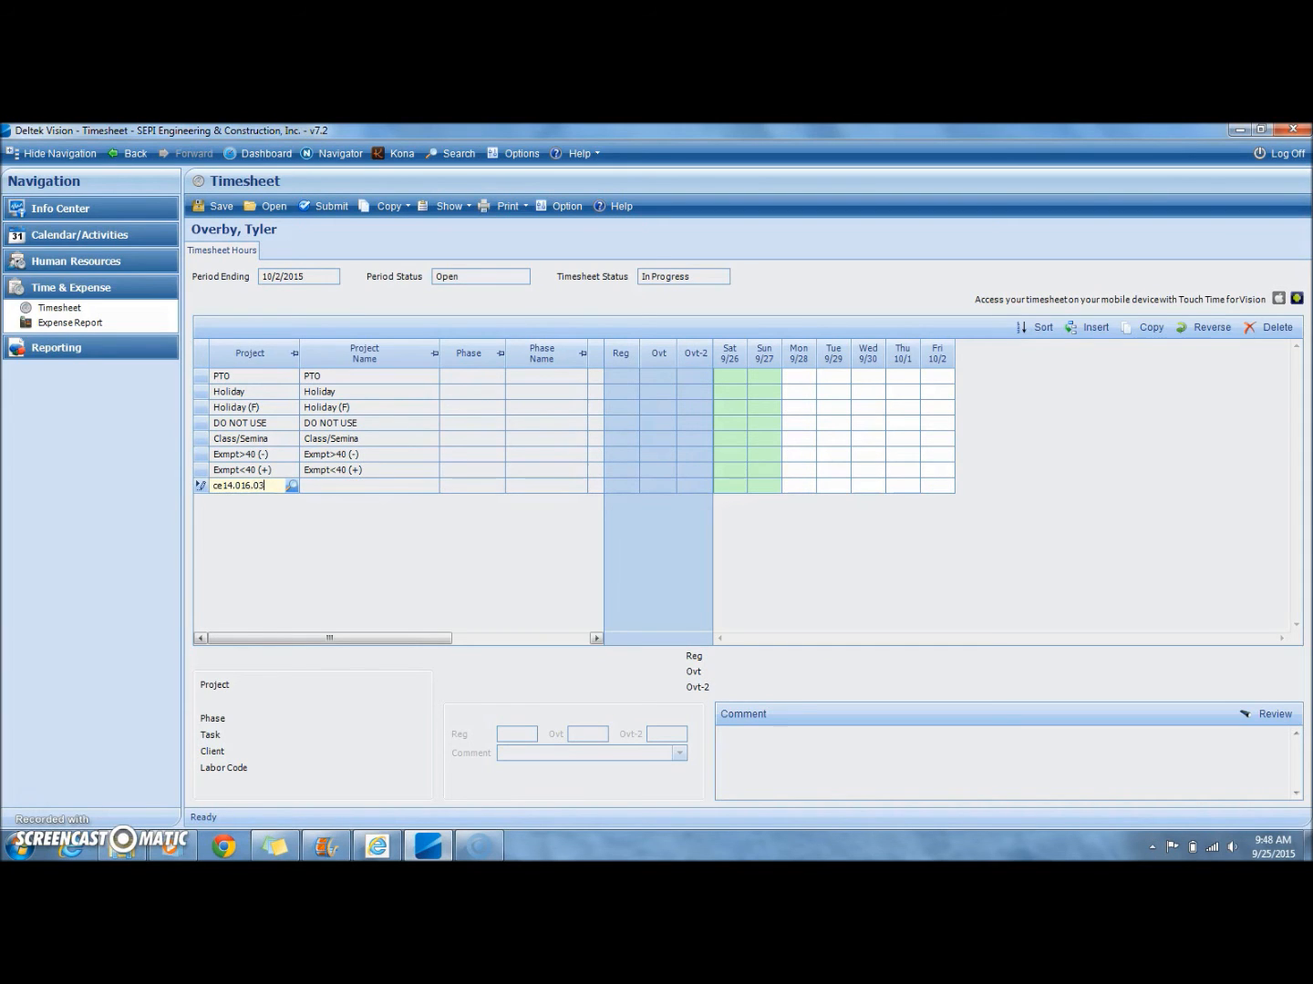
Step: Add project CE14.016.03 with phase 300 Division 3 Castle Hayne Office and task 001 WBS 46130.3.FR1
{"action": "key", "text": "Tab"}
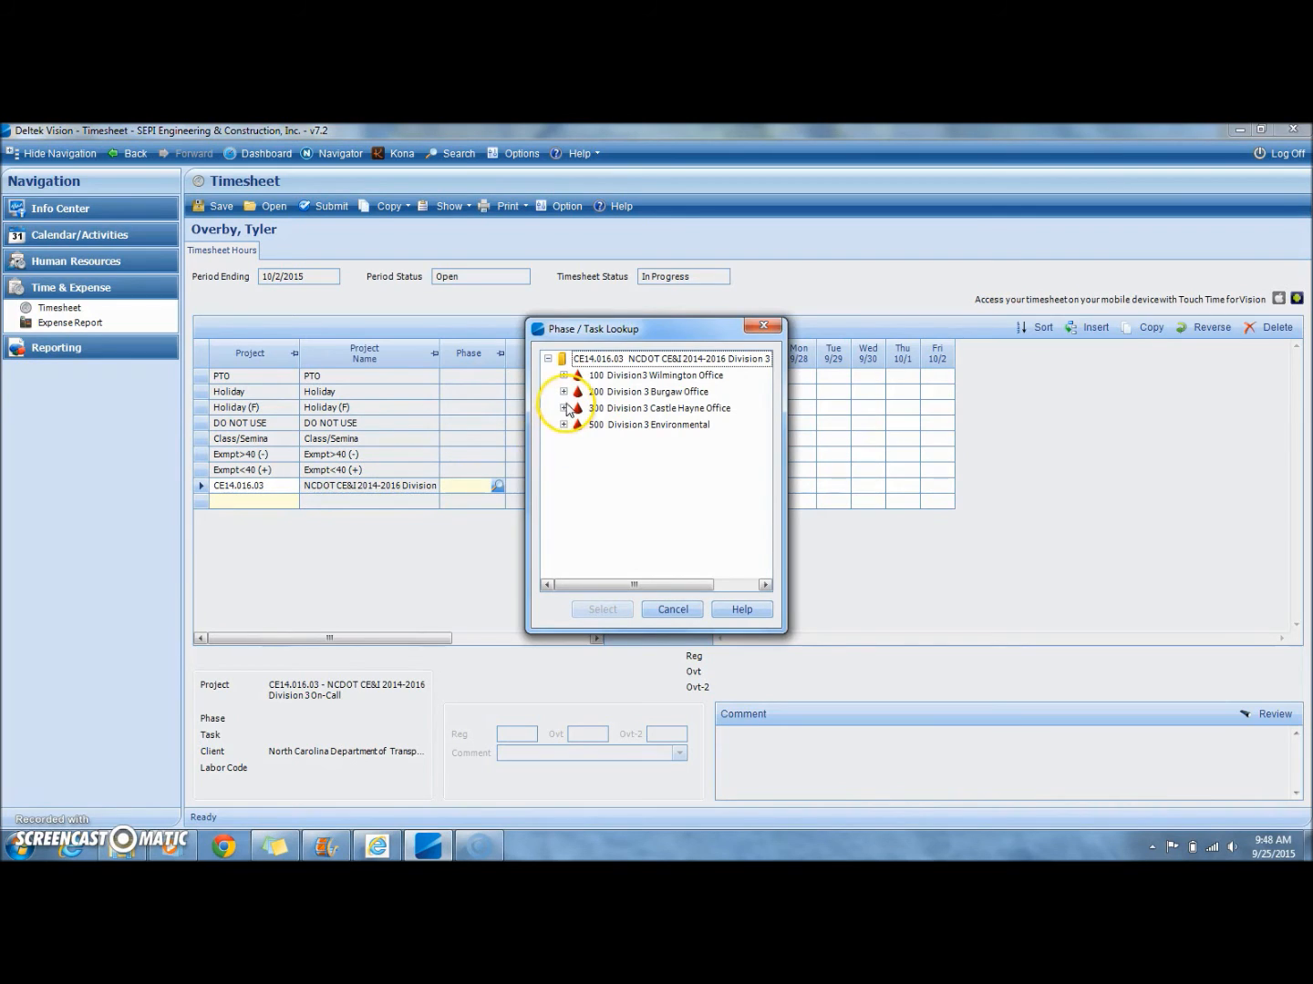
{"action": "double_click", "coordinate": [638, 408]}
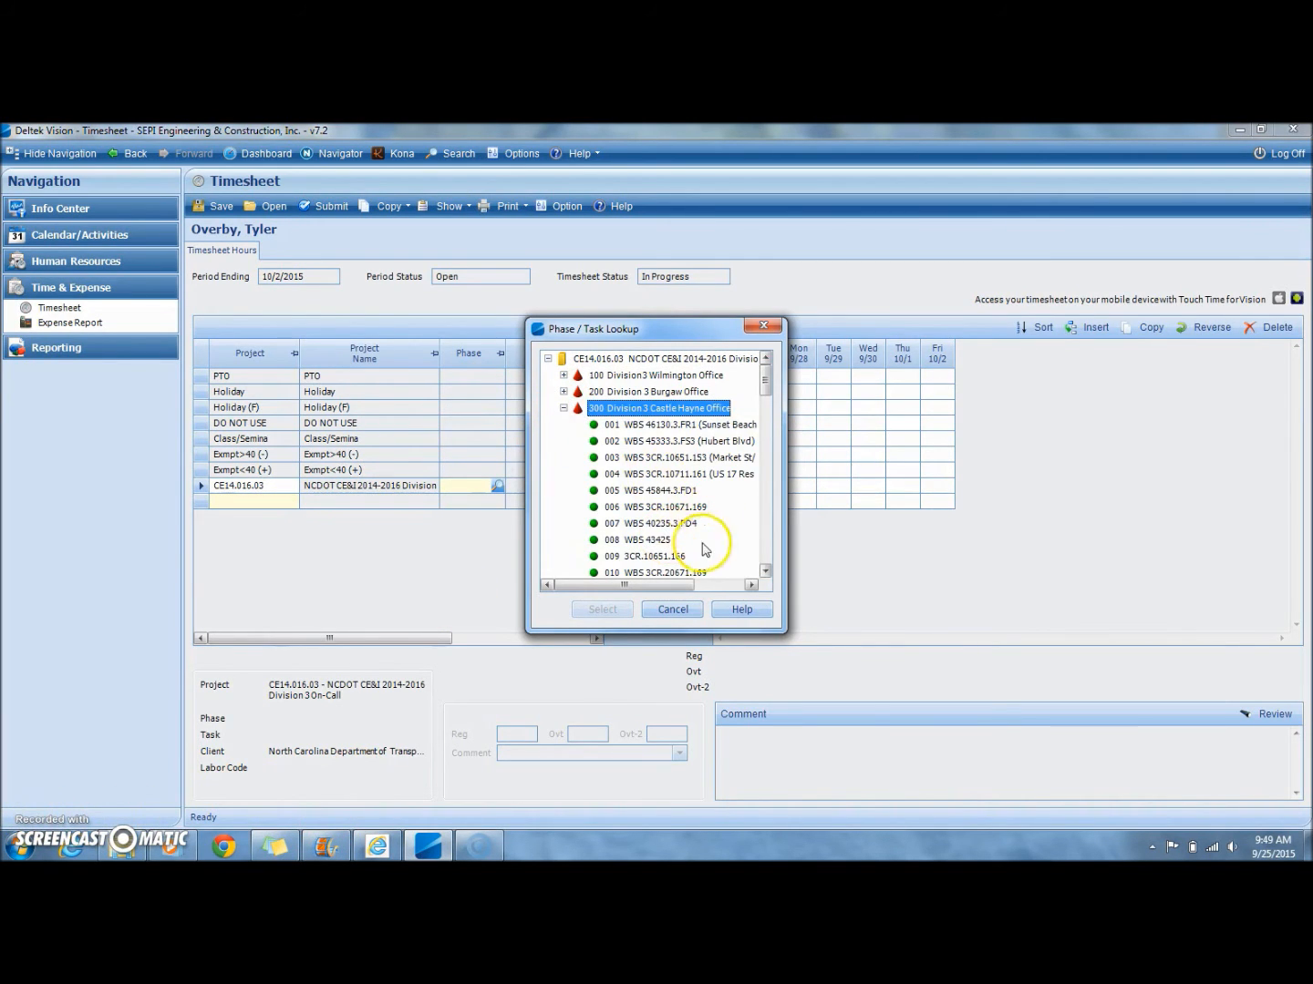
{"action": "left_click", "coordinate": [697, 426]}
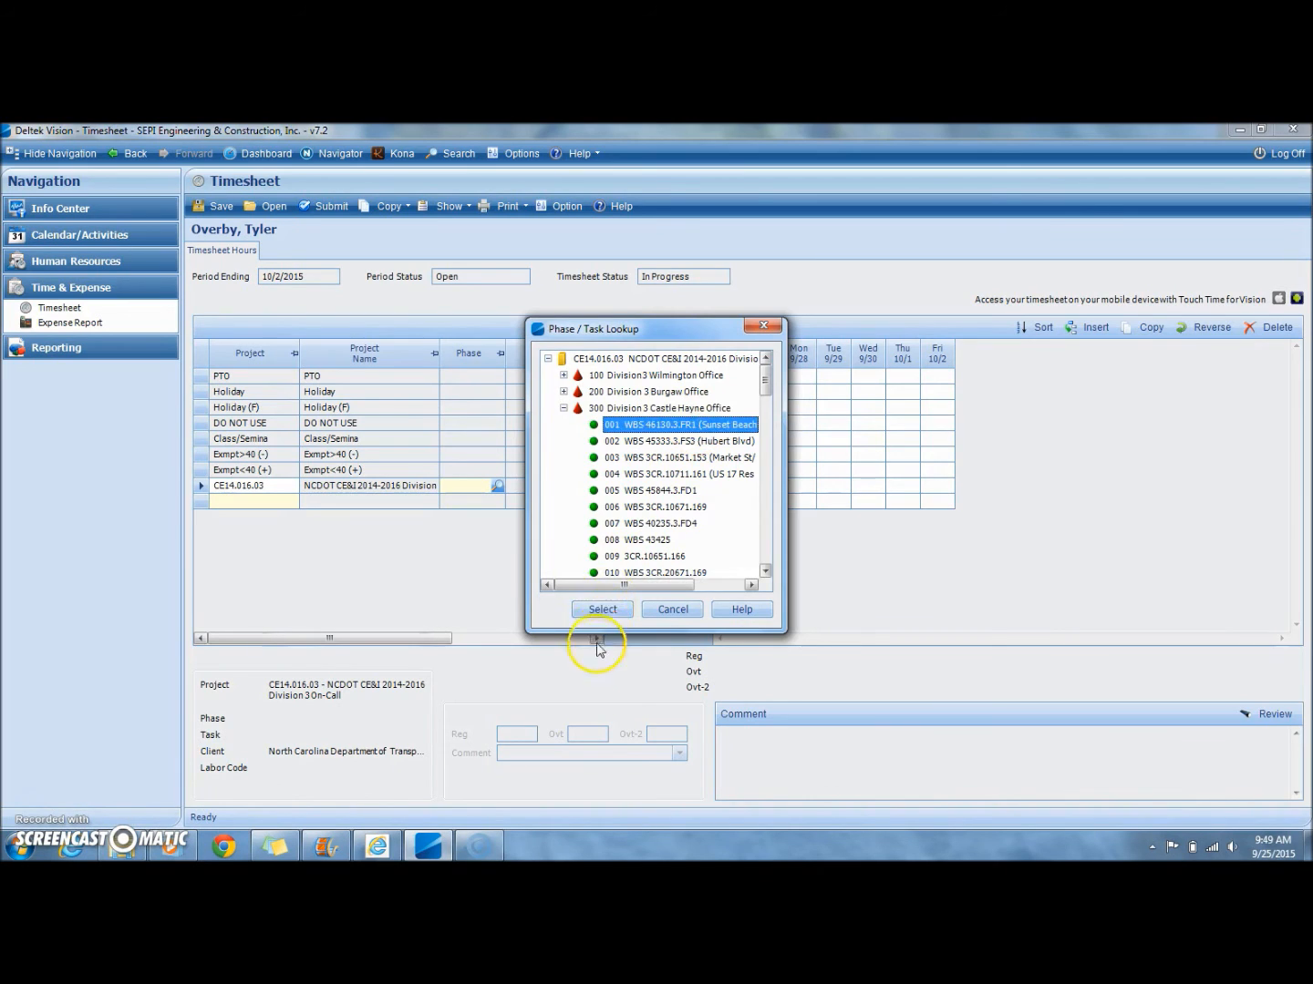
{"action": "left_click", "coordinate": [602, 609]}
Step: Fill in labor code 03 for the Castle Hayne Office task row
{"action": "left_click_drag", "start_coordinate": [427, 639], "coordinate": [548, 636]}
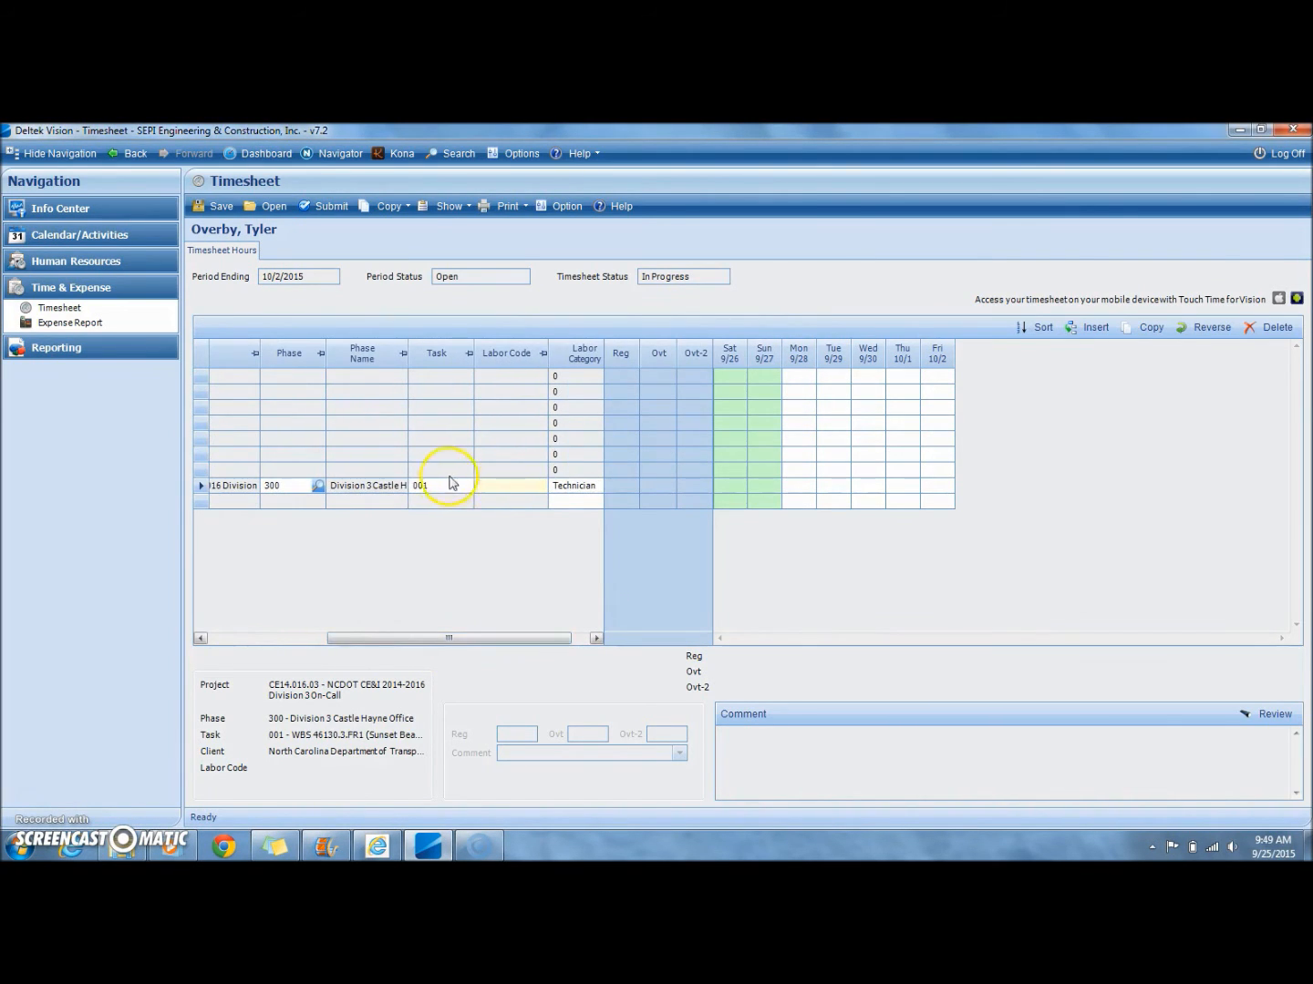
{"action": "left_click", "coordinate": [492, 489]}
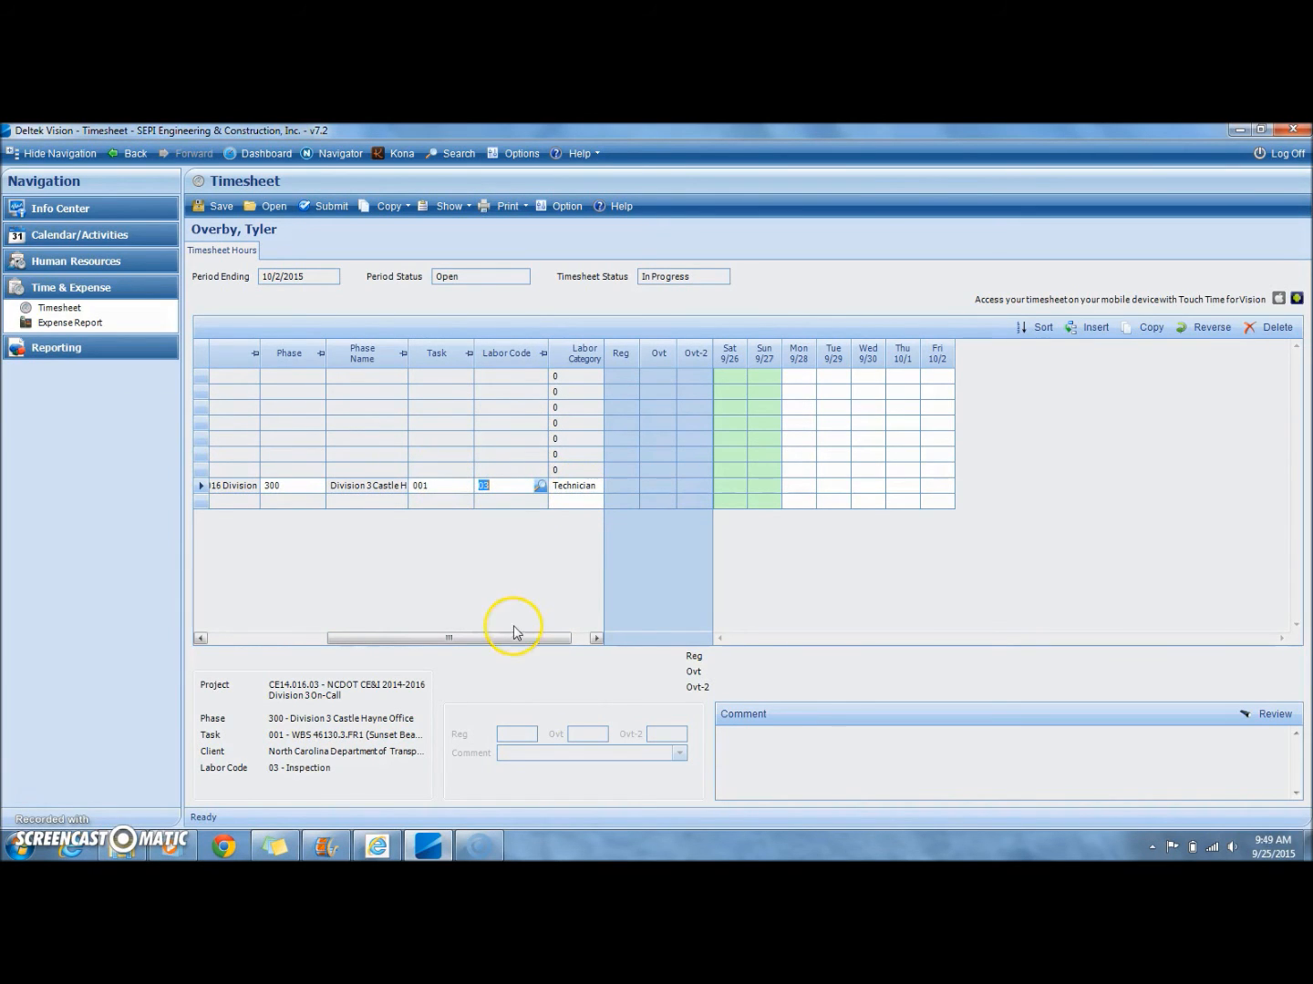
{"action": "left_click_drag", "start_coordinate": [507, 638], "coordinate": [575, 646]}
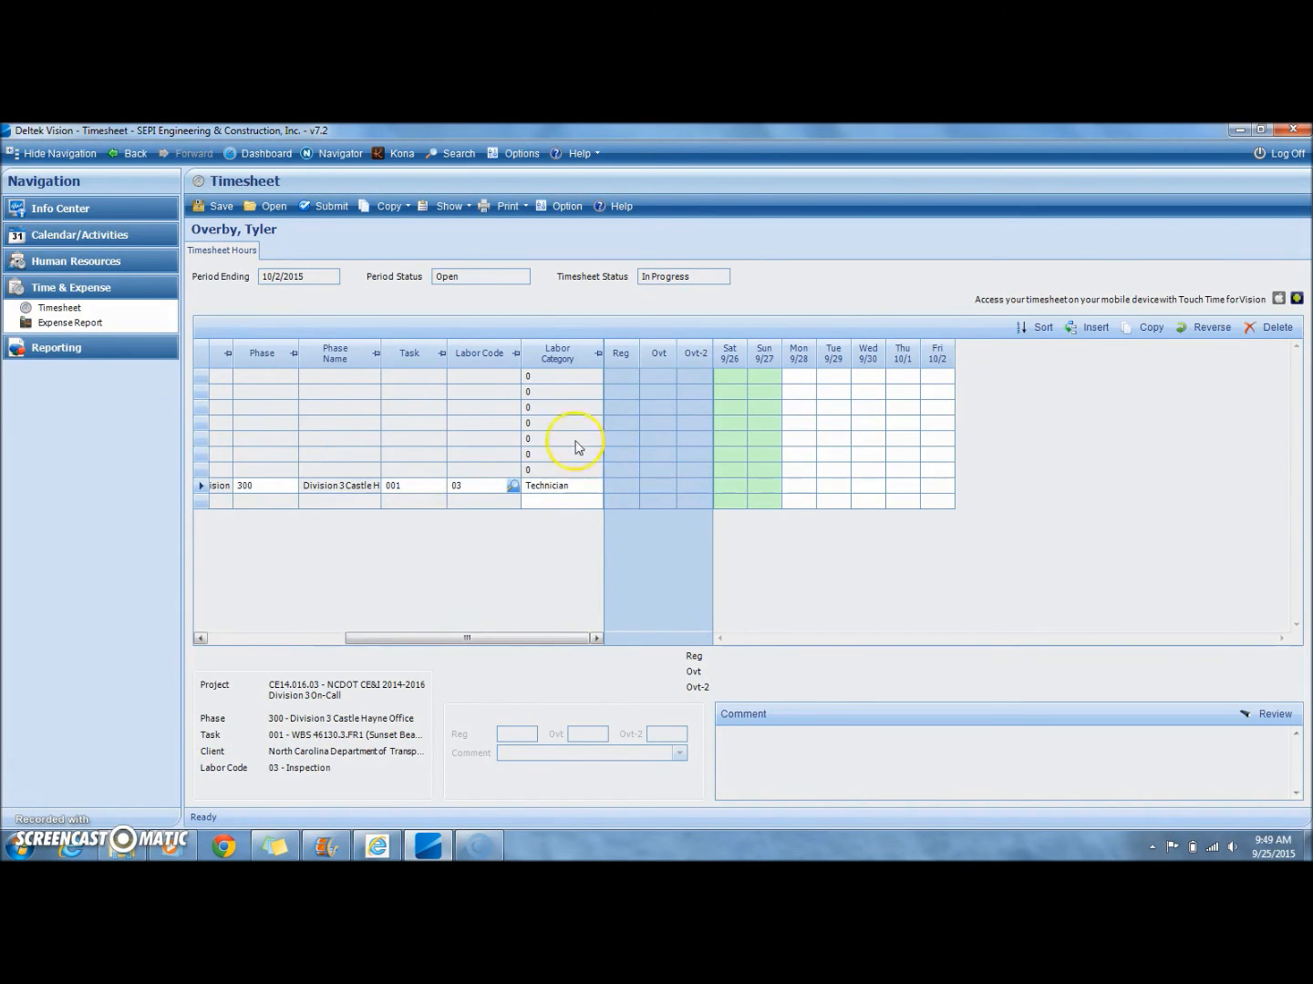
Step: Enter 9 hours Monday and 10 Tuesday on the task 001 row, and 10 hours each Wednesday through Friday on the task 018 row
{"action": "left_click", "coordinate": [792, 486]}
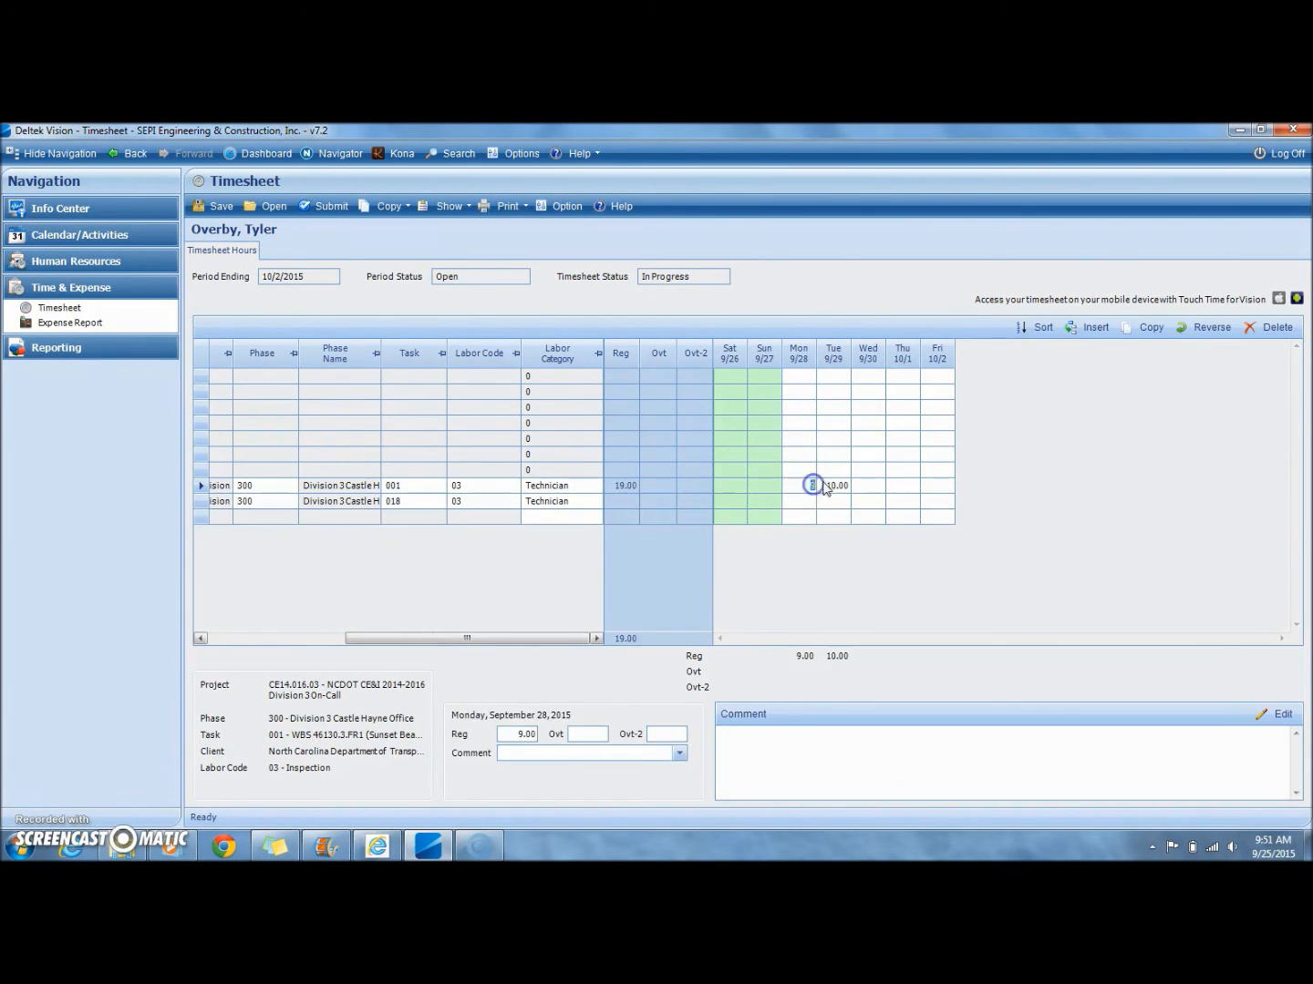
{"action": "left_click", "coordinate": [828, 487]}
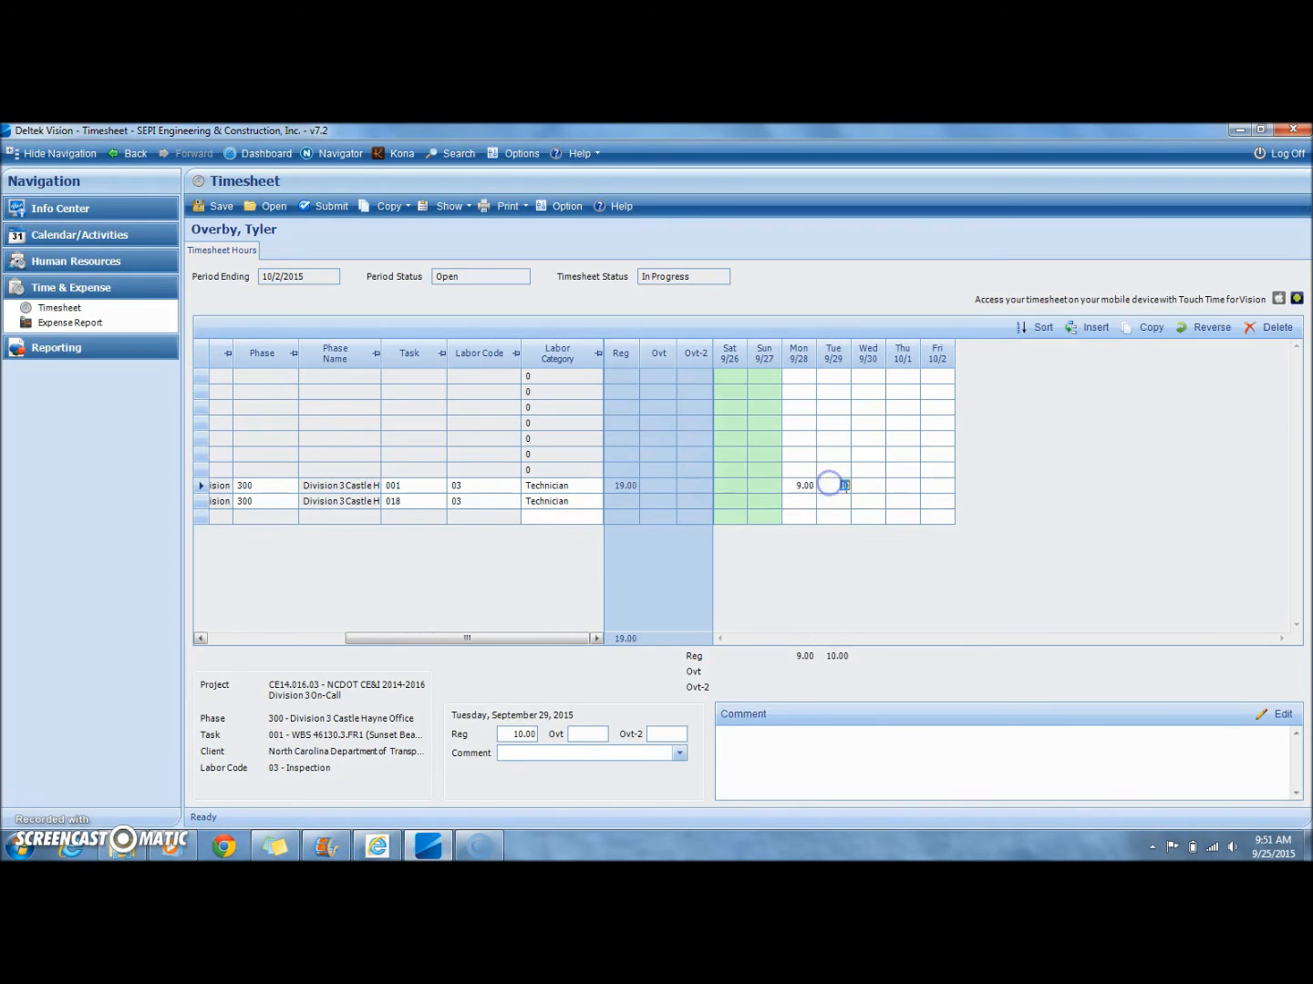
{"action": "left_click", "coordinate": [869, 504]}
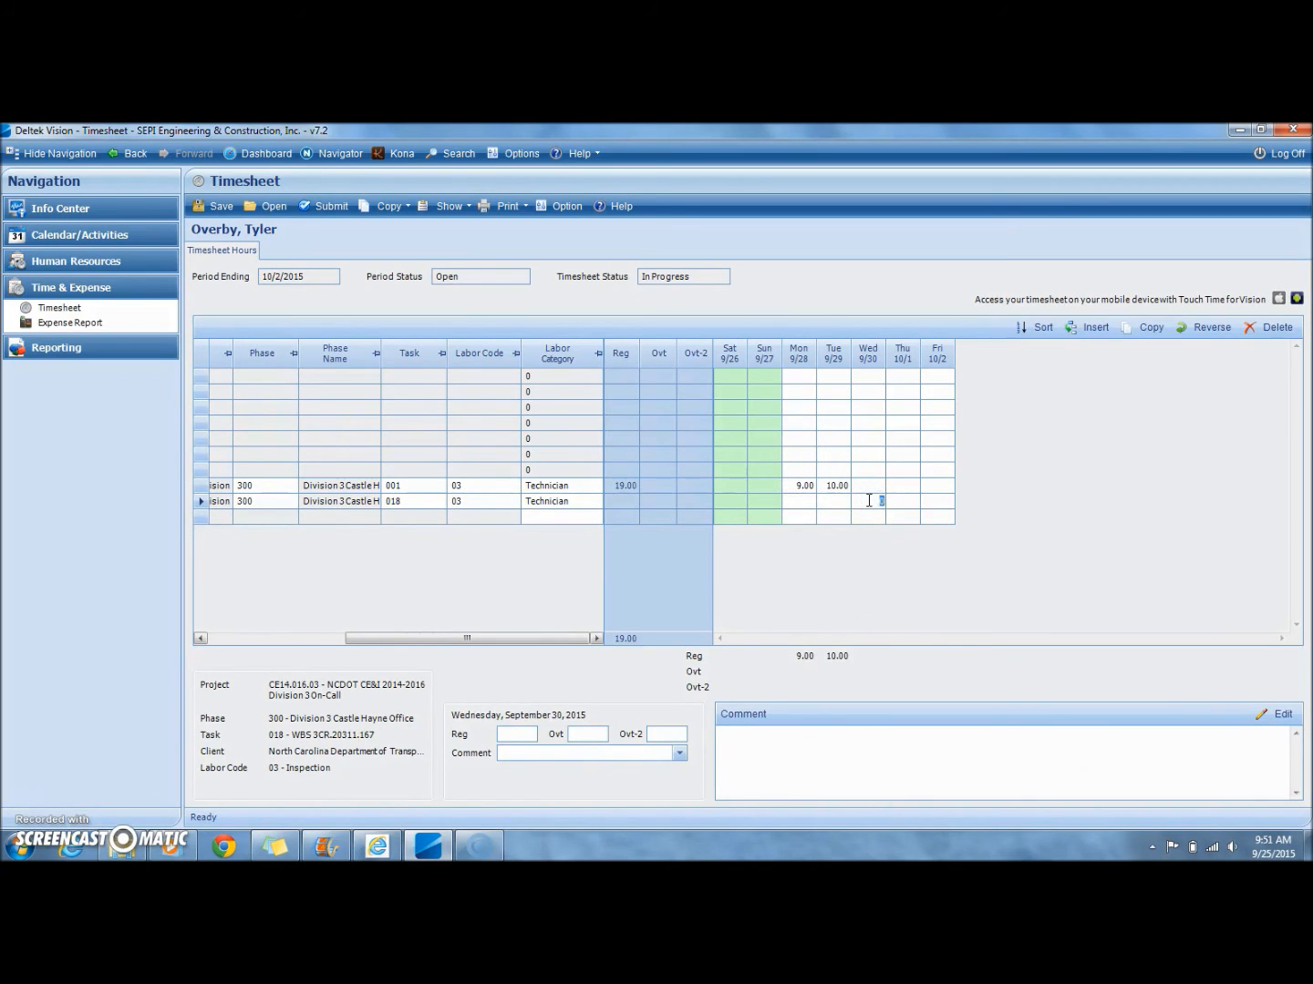
{"action": "type", "text": "10"}
{"action": "key", "text": "Tab"}
{"action": "type", "text": "10"}
{"action": "key", "text": "Tab"}
{"action": "type", "text": "1"}
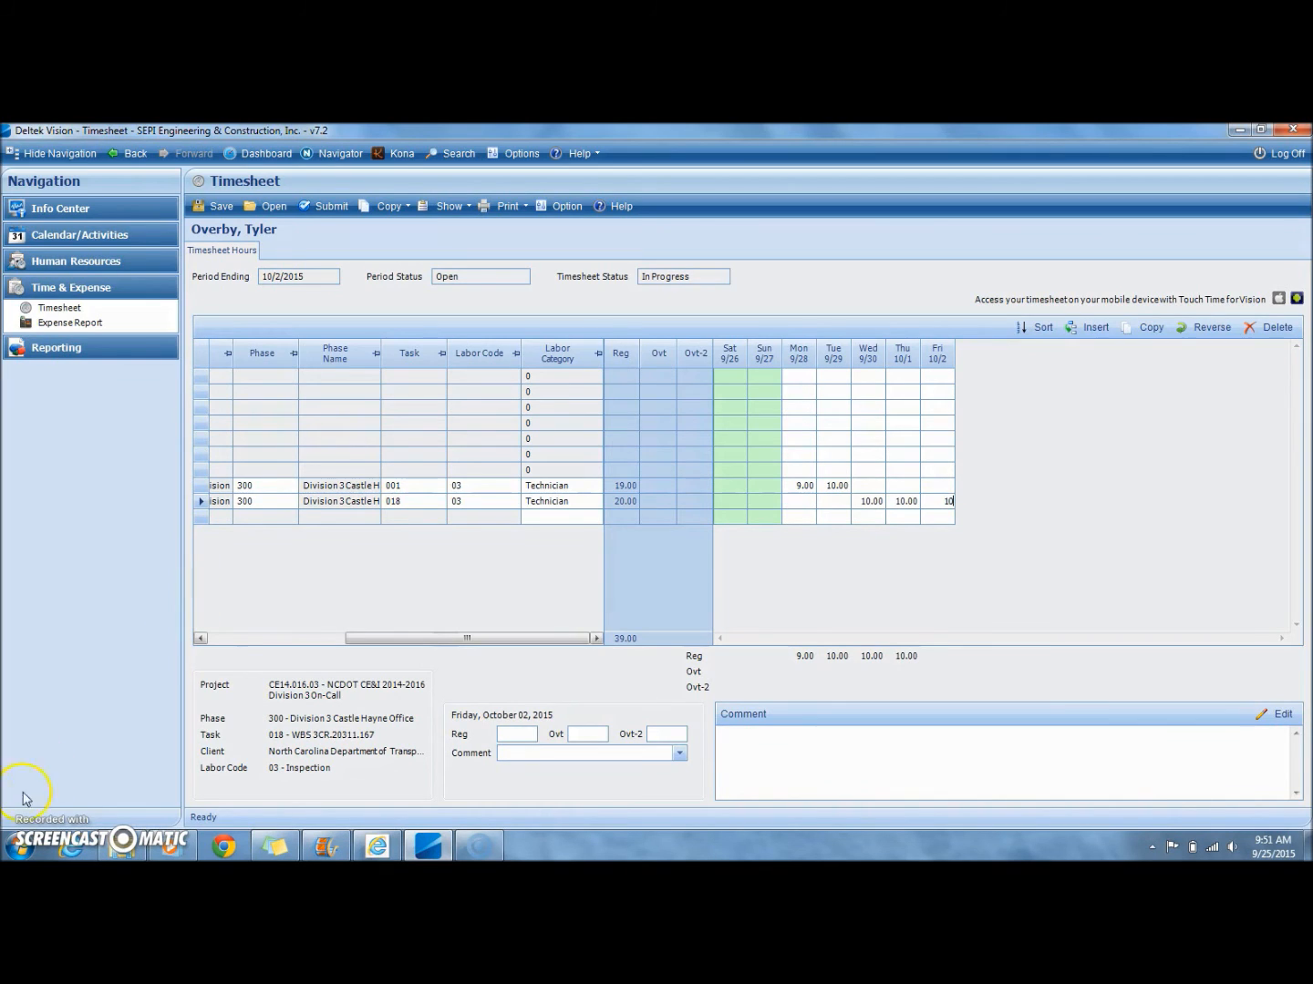
{"action": "left_click", "coordinate": [907, 486]}
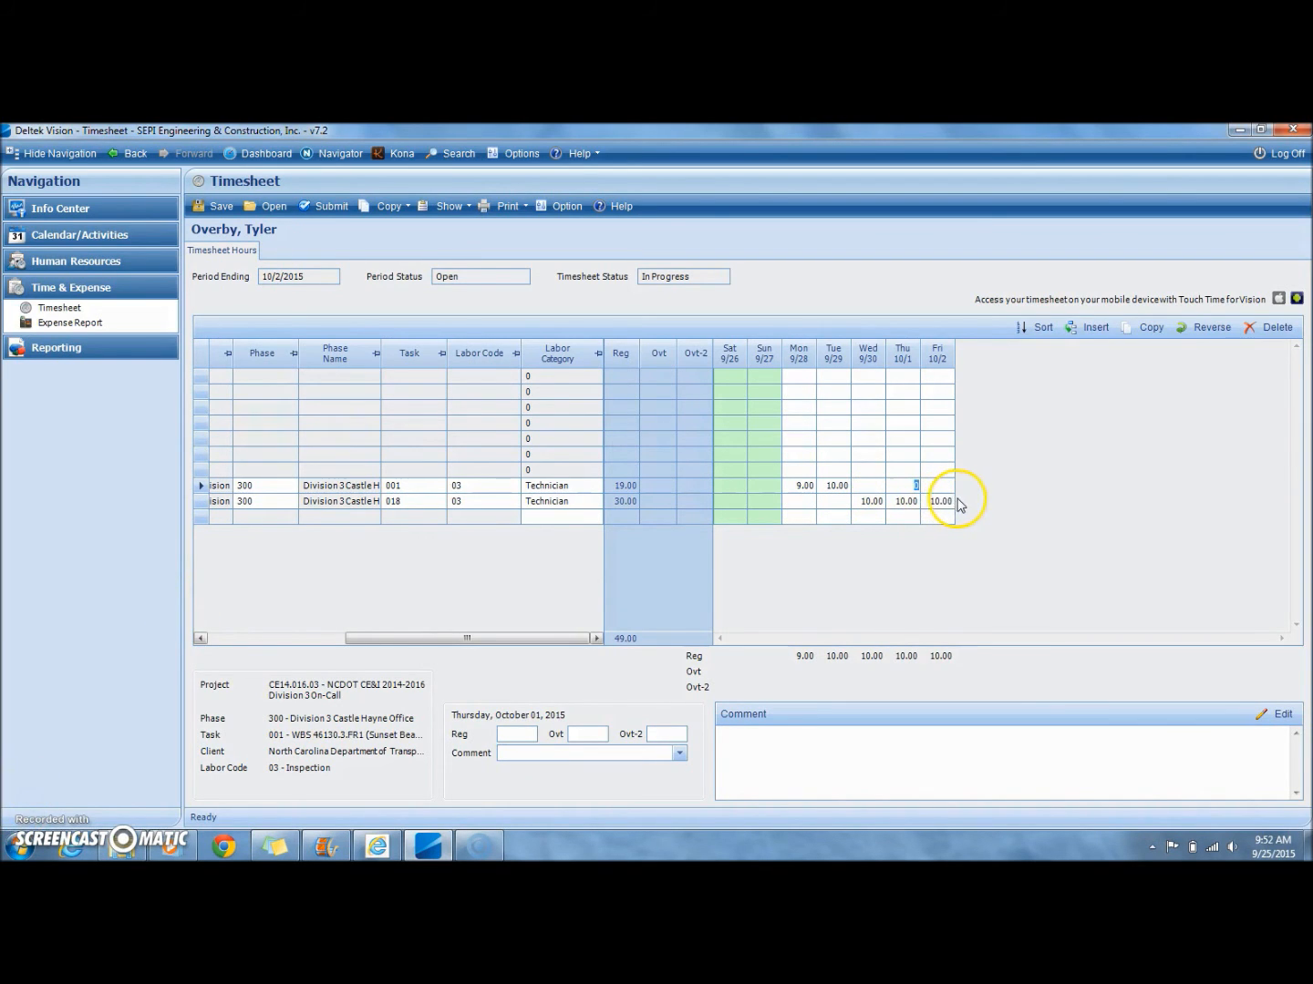
Step: Record Wednesday 9/30 on the task 018 row as 10 Ovt-2 hours, clear its regular hours, and add the comment 6 PM - 4 AM
{"action": "left_click", "coordinate": [866, 501]}
{"action": "left_click", "coordinate": [666, 734]}
{"action": "type", "text": "1"}
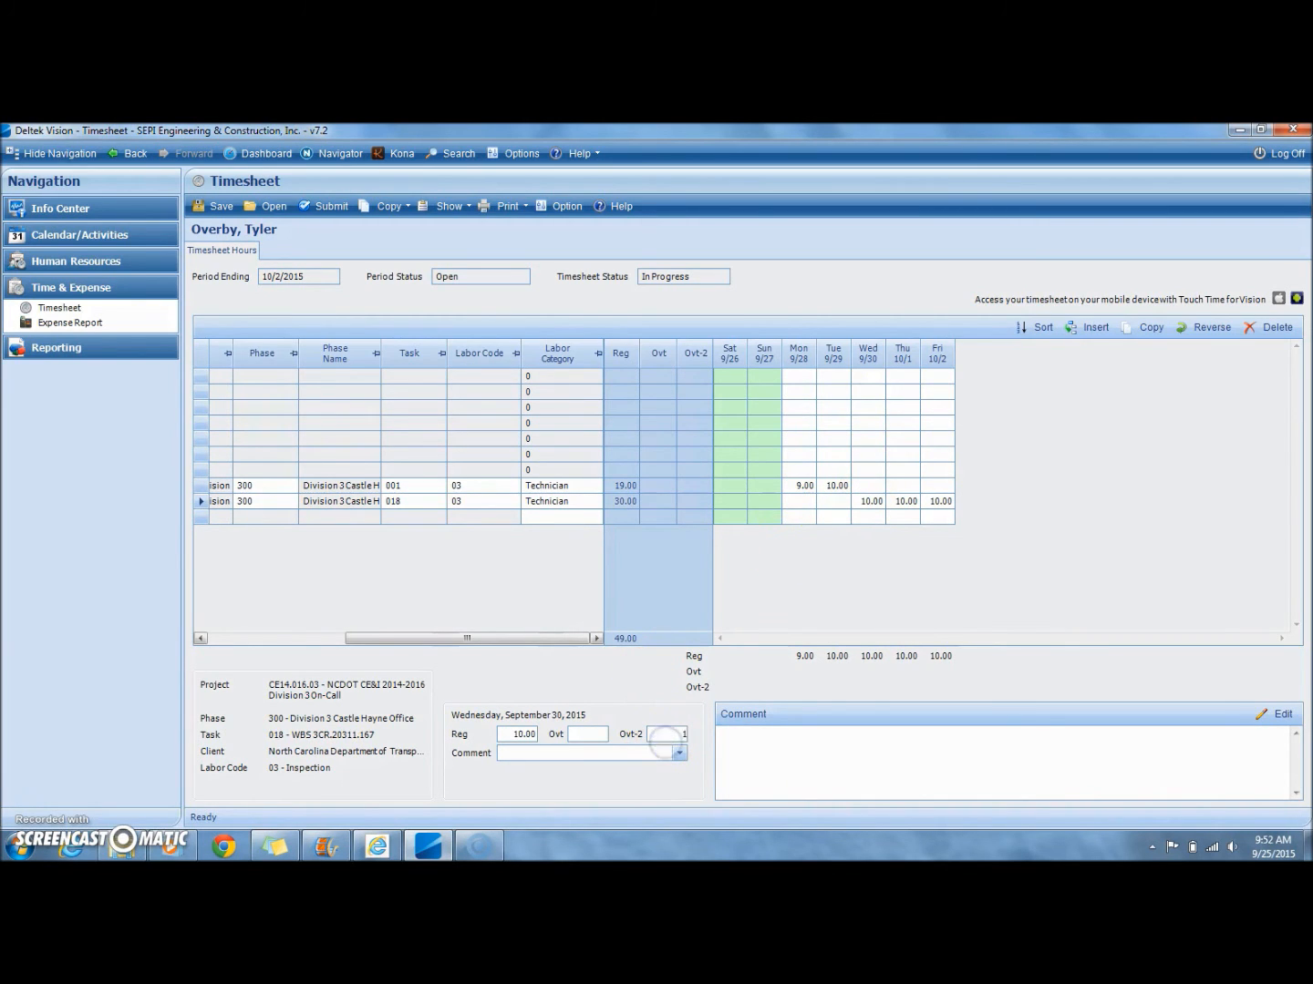
{"action": "type", "text": "0"}
{"action": "left_click", "coordinate": [525, 734]}
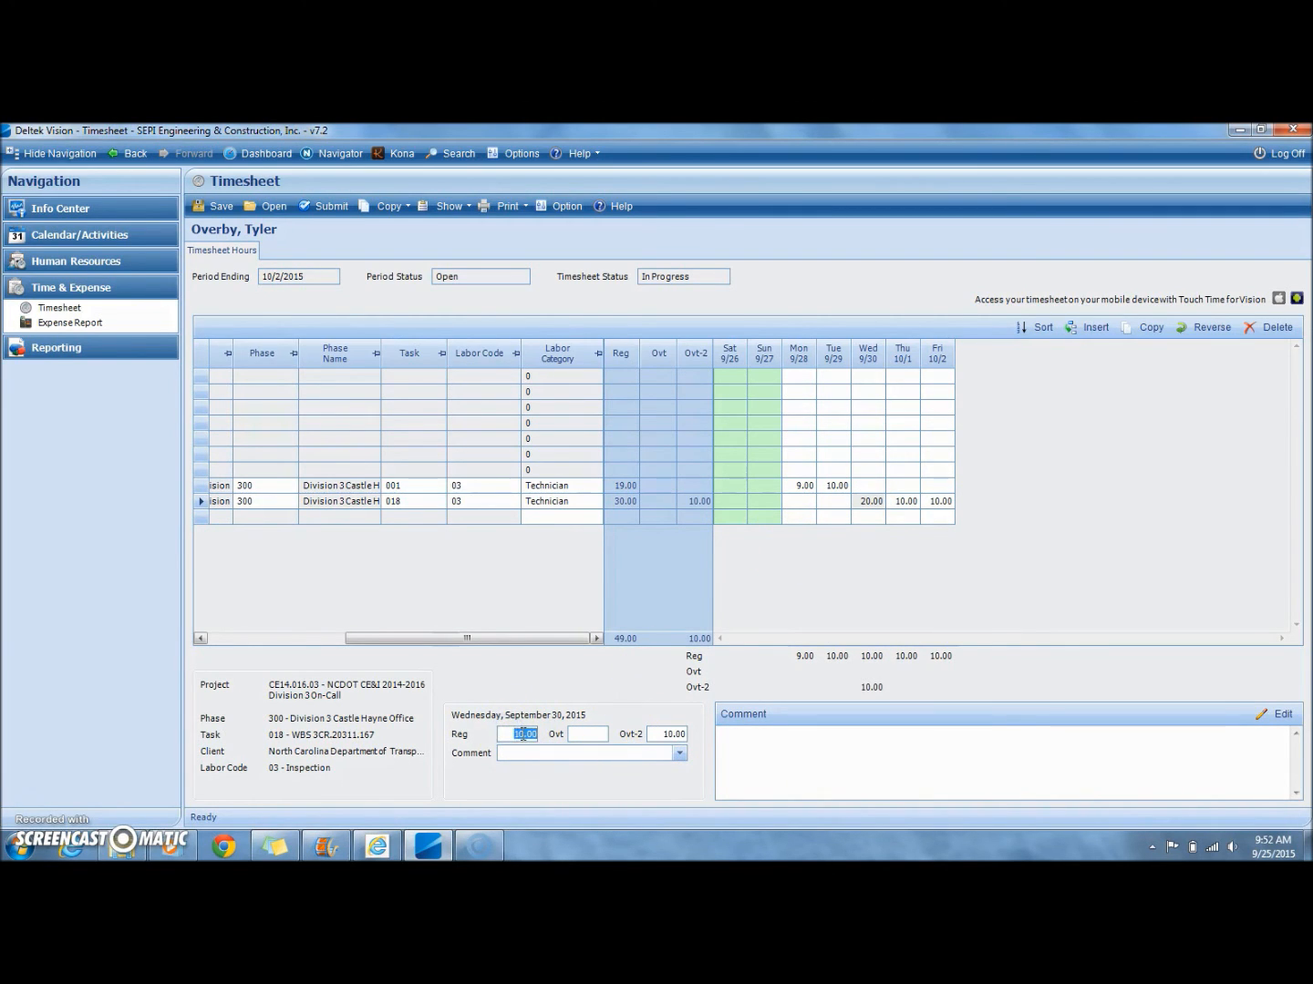
{"action": "left_click", "coordinate": [568, 751]}
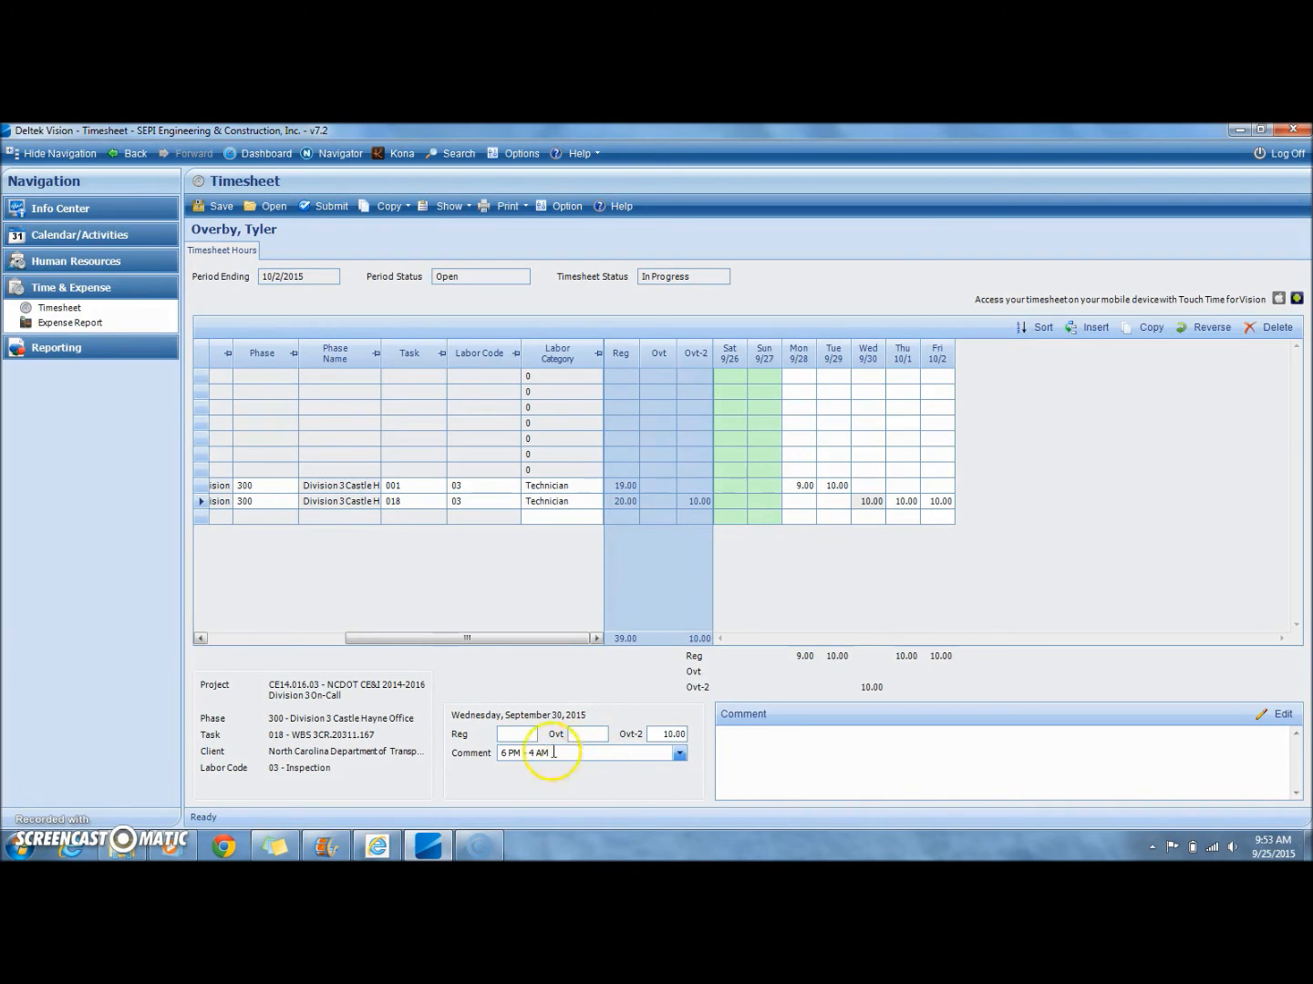
Step: Record Thursday 10/1 on the task 018 row as 10 Ovt-2 hours with no regular hours, reusing Wednesday's comment 6 PM - 4 AM
{"action": "left_click_drag", "start_coordinate": [553, 753], "coordinate": [483, 754]}
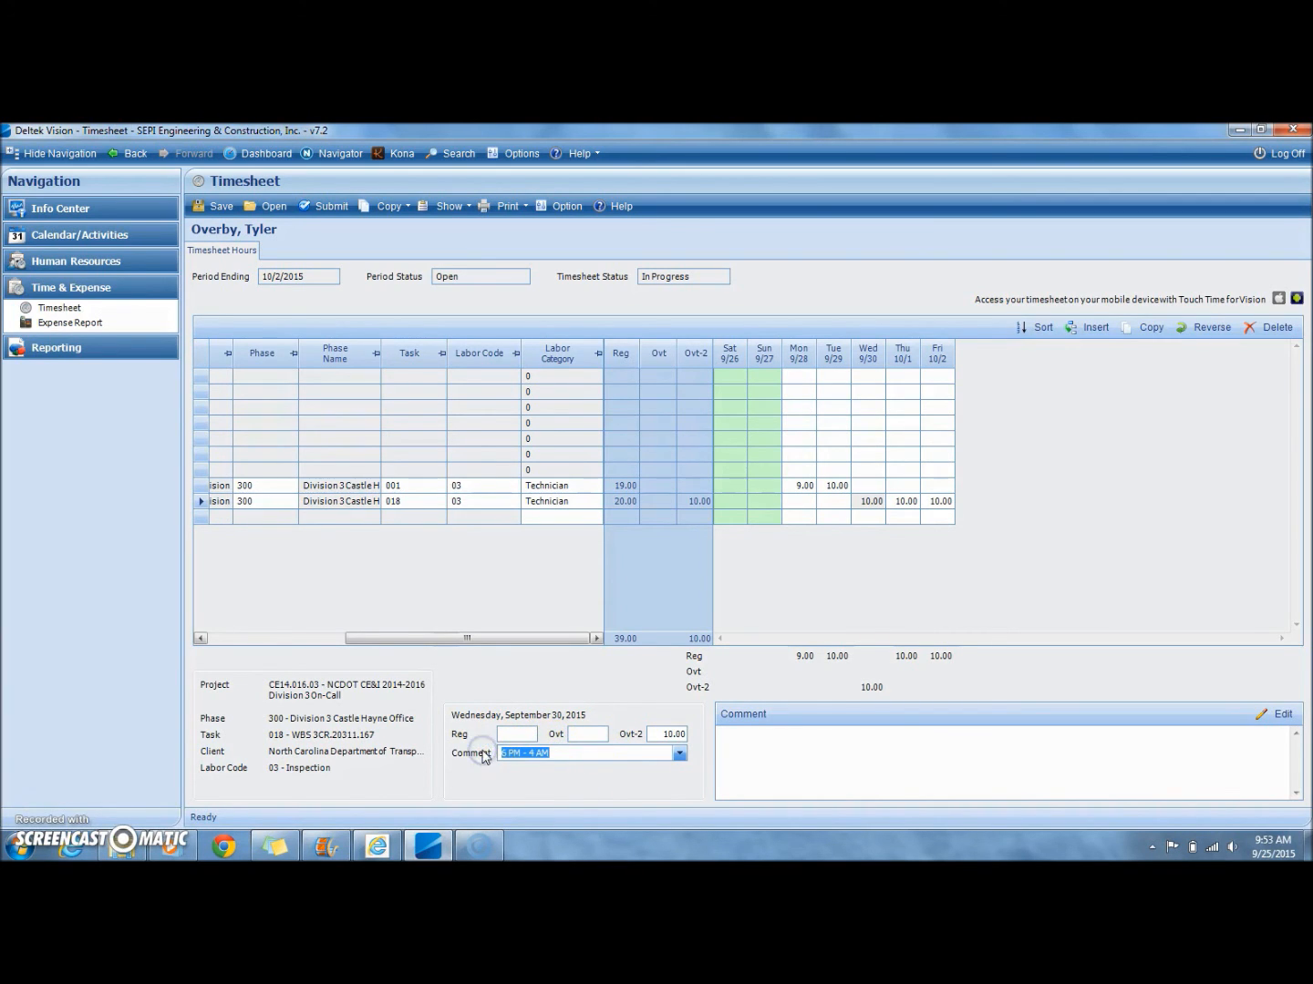
{"action": "left_click", "coordinate": [906, 512]}
{"action": "left_click", "coordinate": [907, 502]}
{"action": "left_click", "coordinate": [533, 733]}
{"action": "key", "text": "Delete"}
{"action": "left_click", "coordinate": [674, 733]}
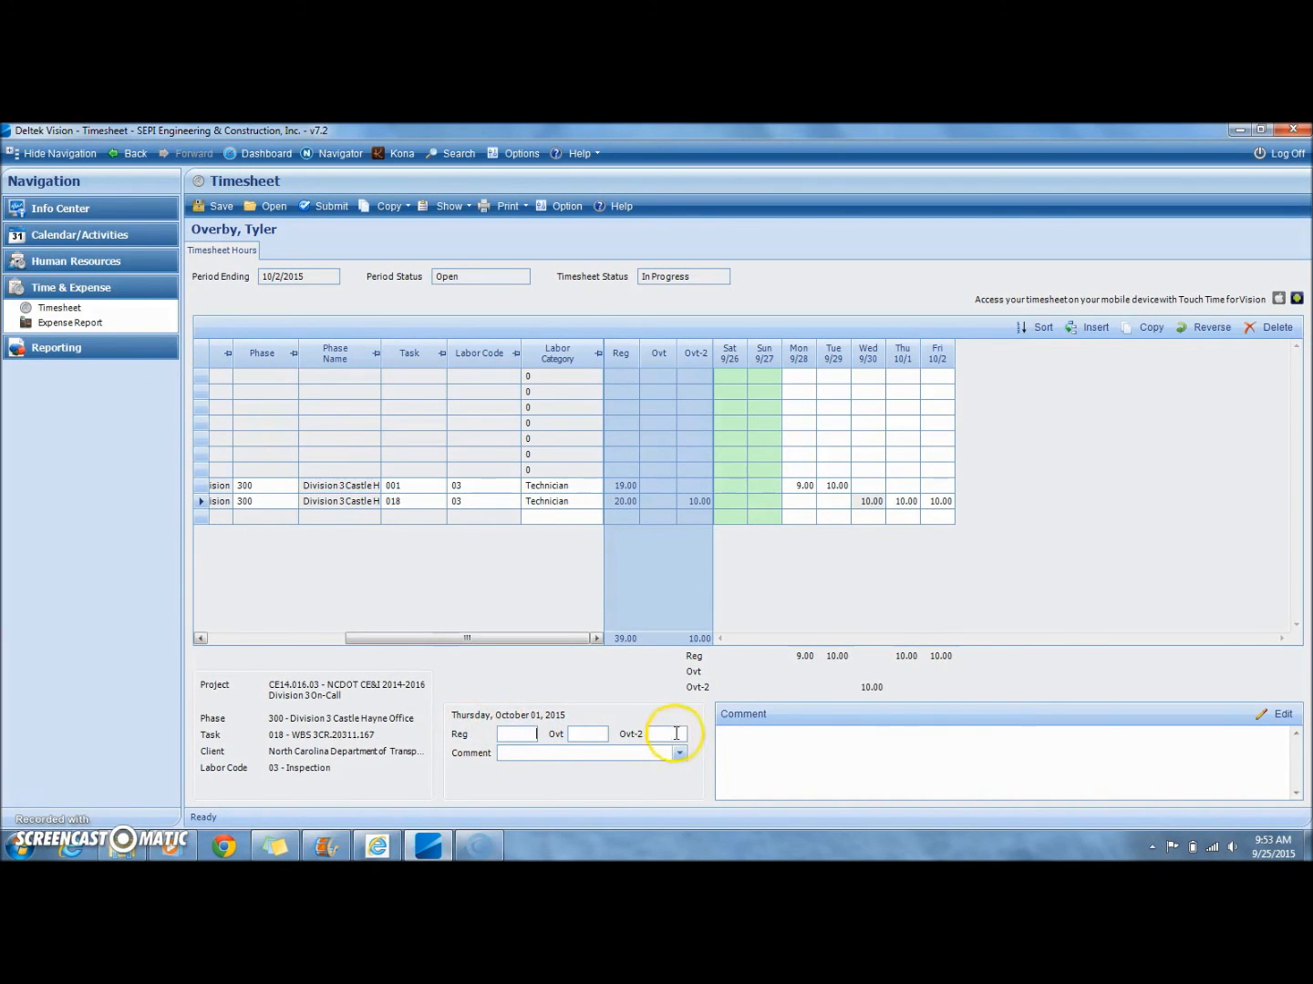
{"action": "type", "text": "1"}
{"action": "key", "text": "Tab"}
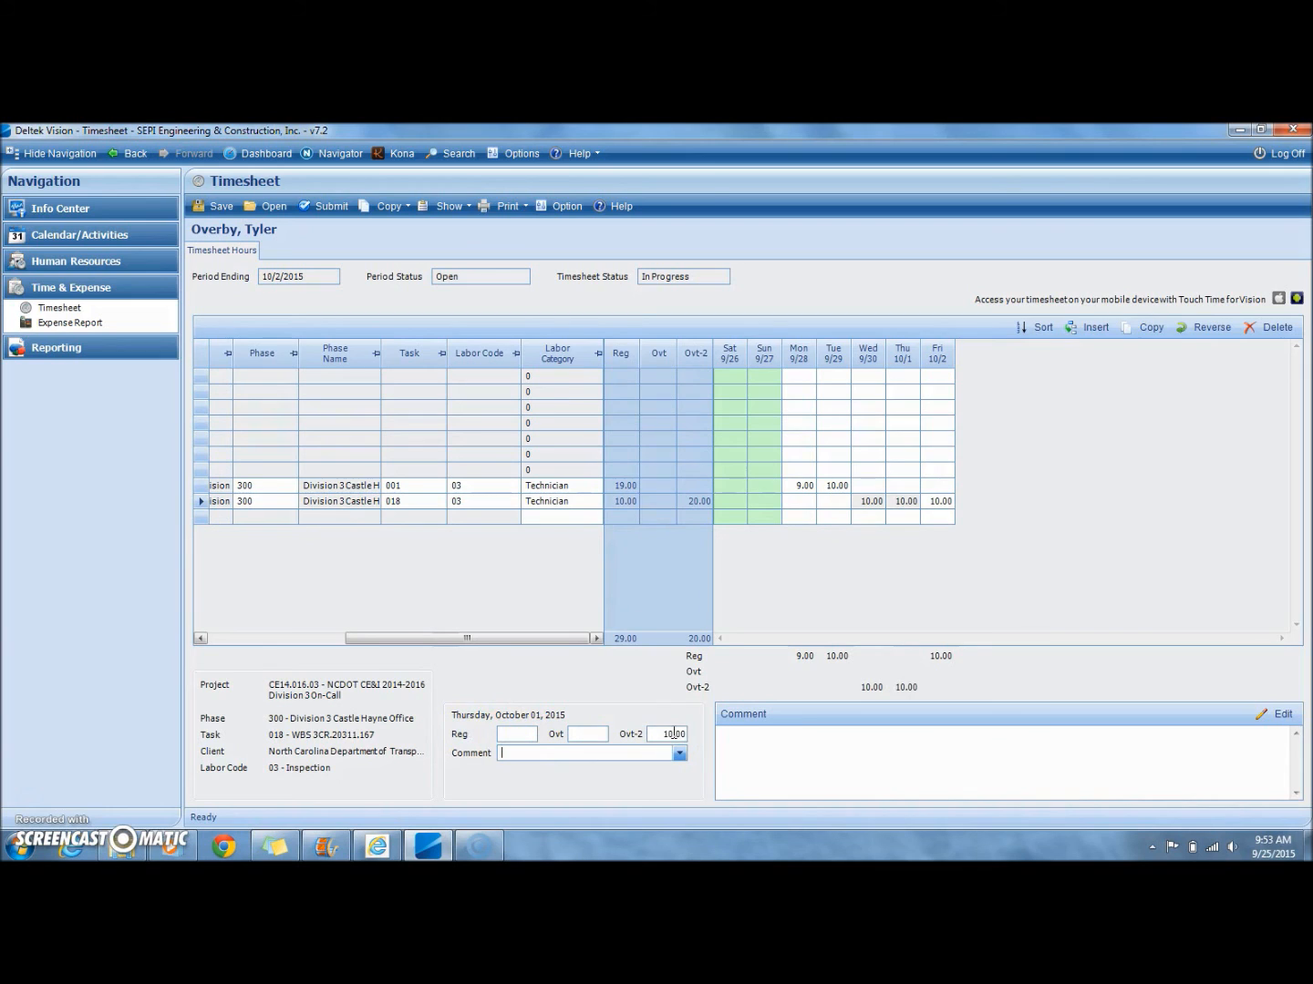
Step: Record Friday 10/2 on the task 018 row as 10 Ovt-2 hours, clear its regular hours, and fill in the shift comment
{"action": "left_click", "coordinate": [945, 502]}
{"action": "left_click", "coordinate": [667, 734]}
{"action": "type", "text": "10"}
{"action": "left_click", "coordinate": [528, 734]}
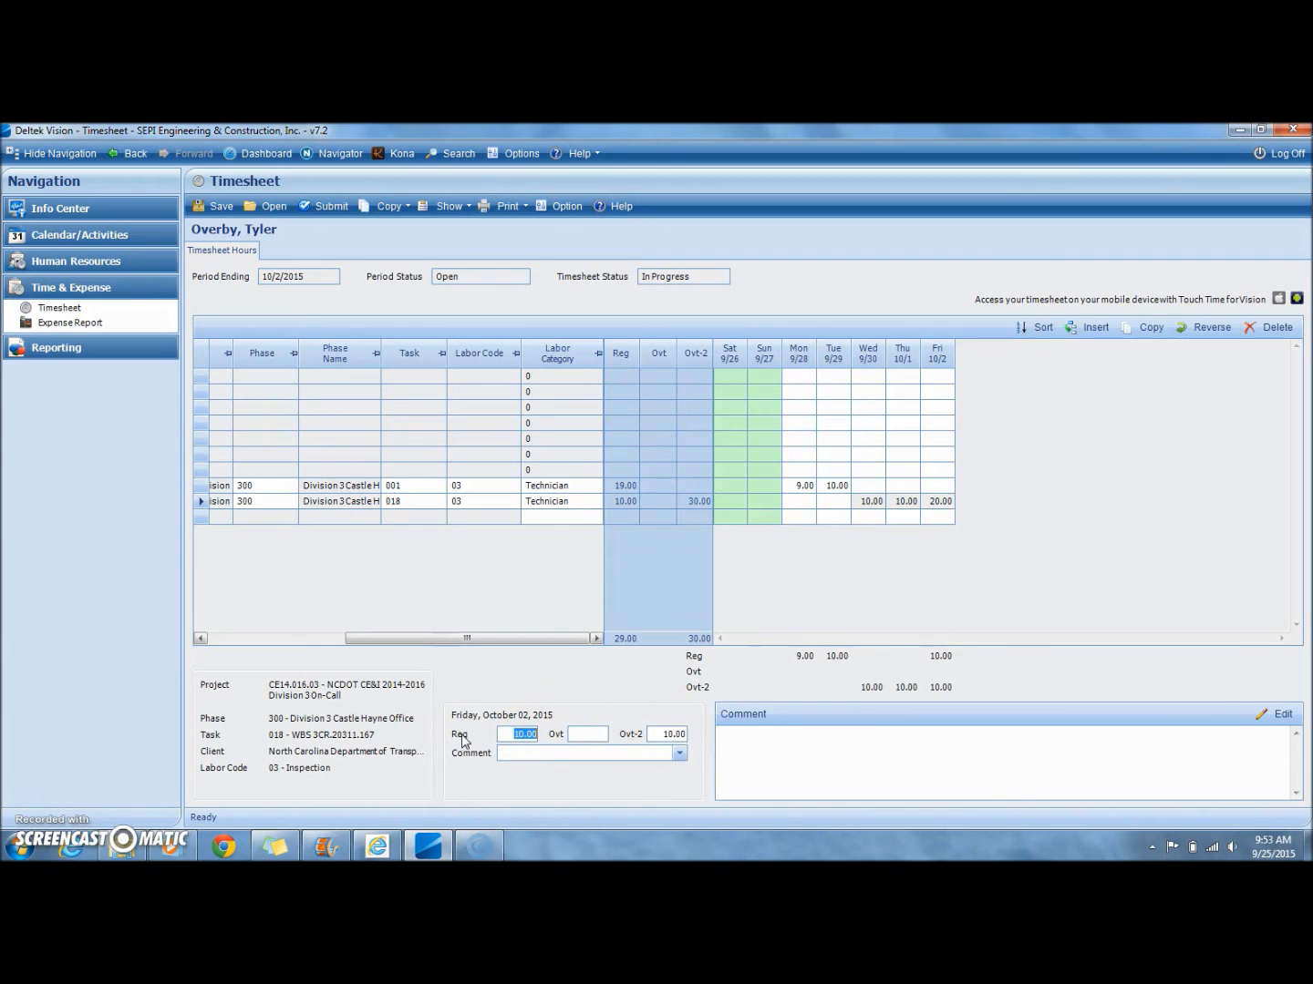
{"action": "left_click", "coordinate": [506, 755]}
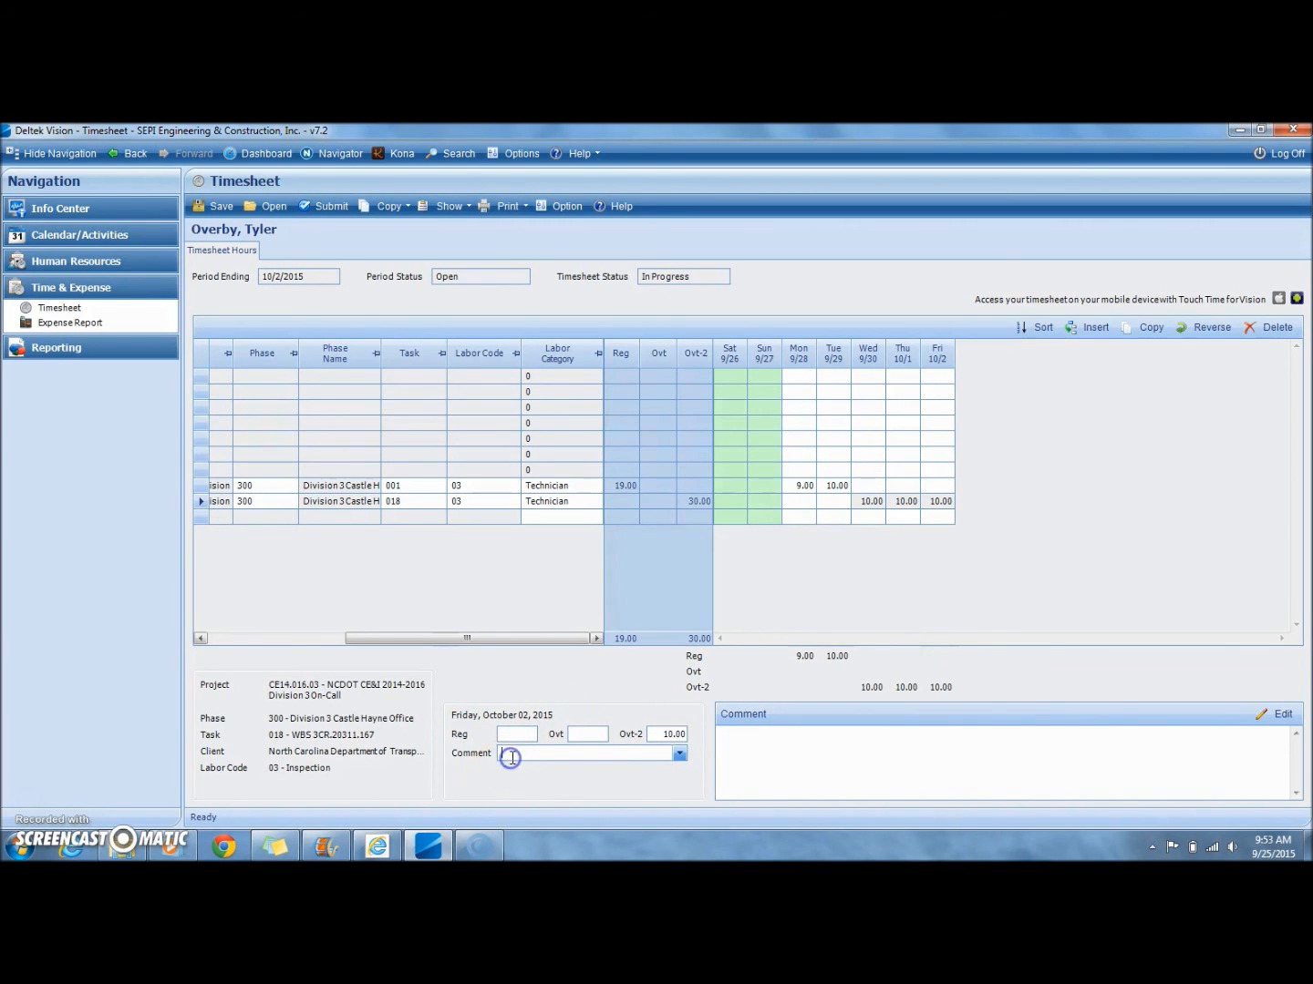
{"action": "left_click", "coordinate": [896, 486]}
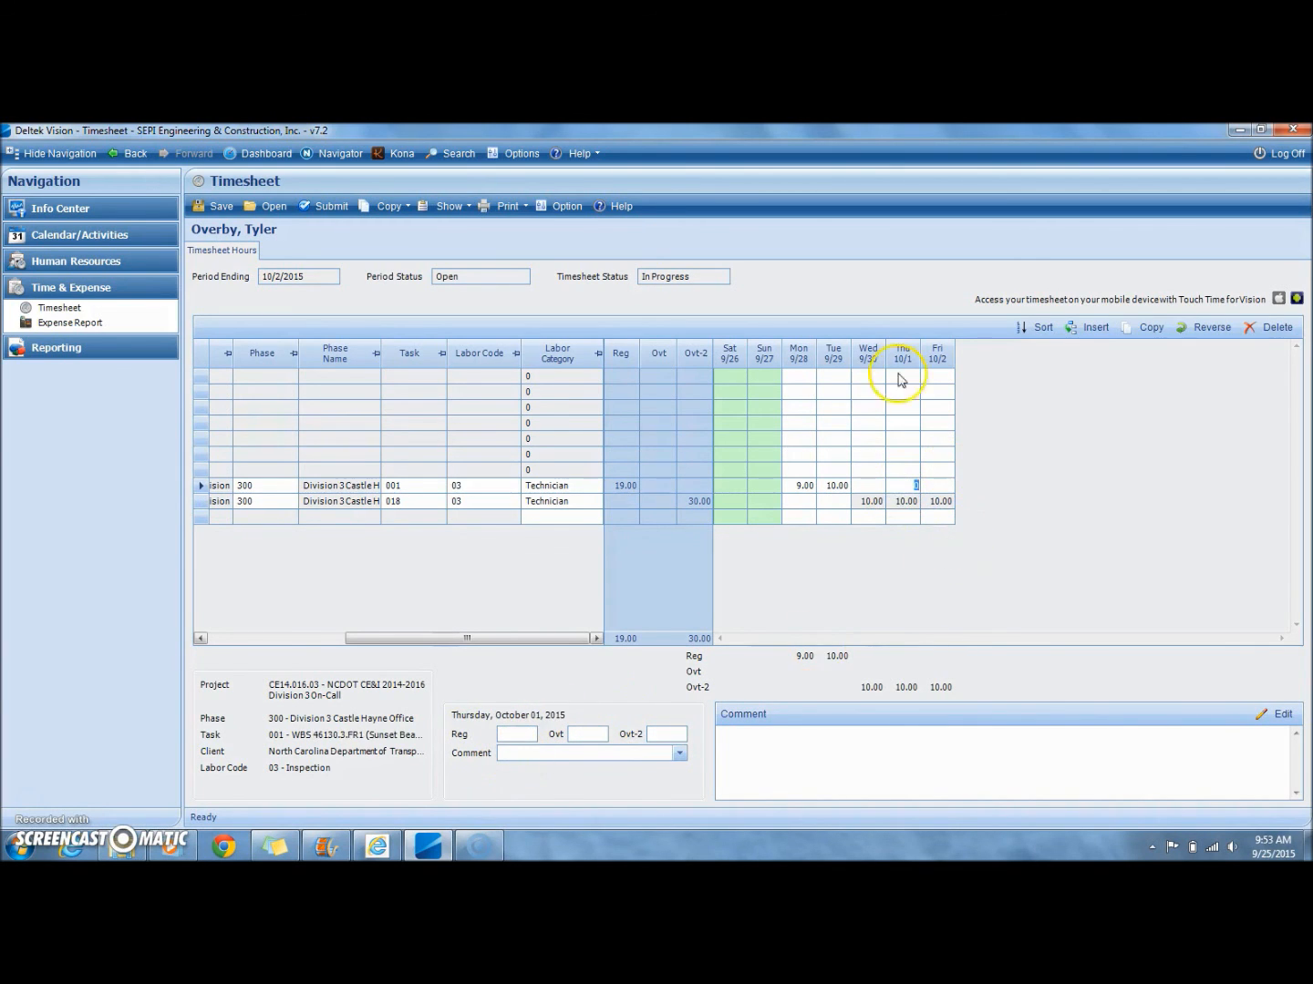
{"action": "left_click", "coordinate": [942, 516]}
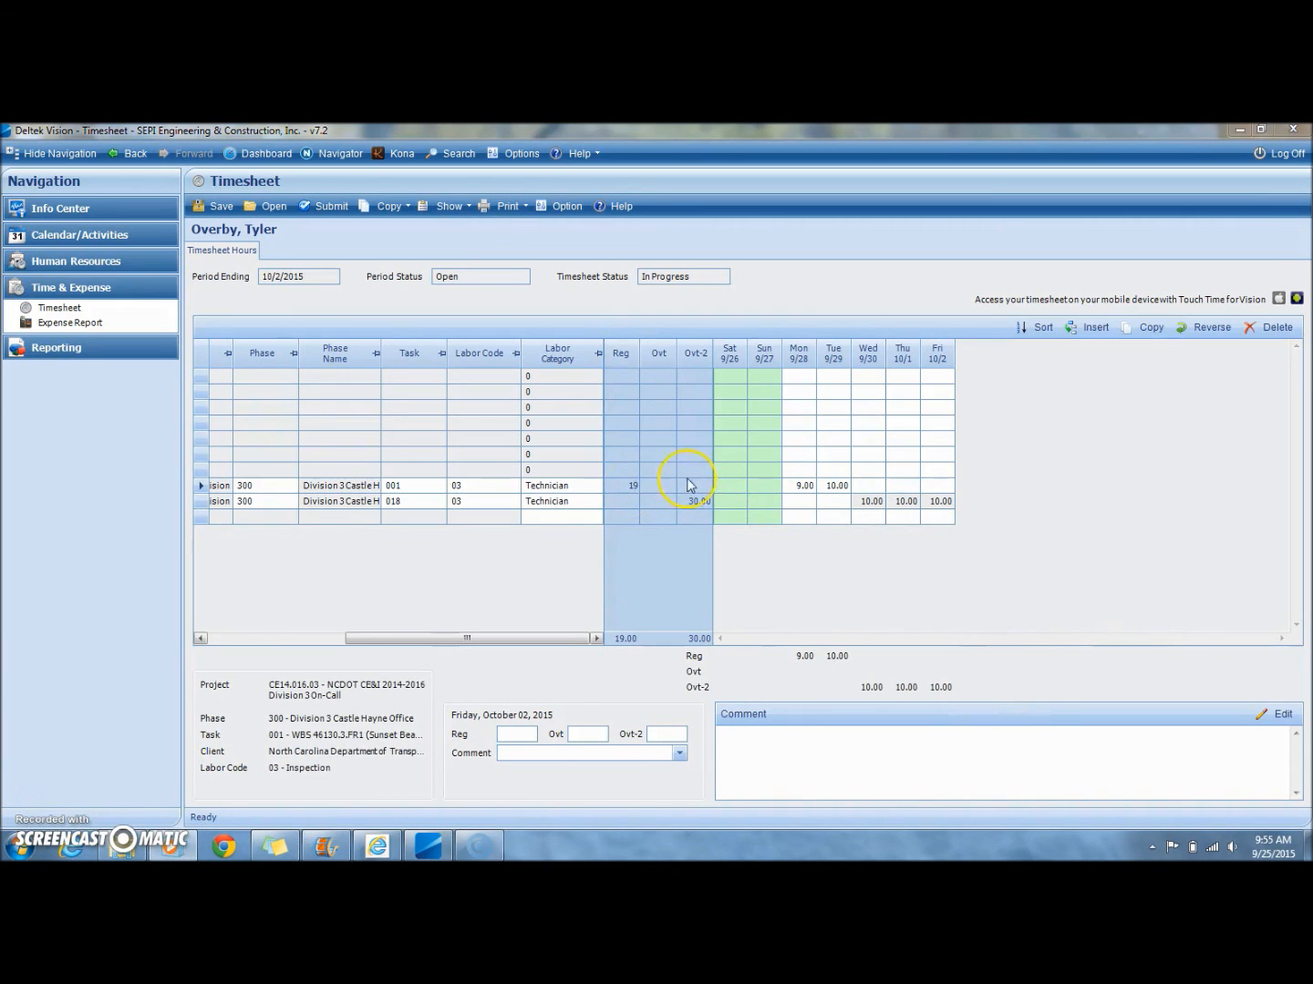
Step: Split the Tuesday 9/29 time on the task 001 row into 1 regular hour and 9 Ovt hours
{"action": "left_click", "coordinate": [841, 488]}
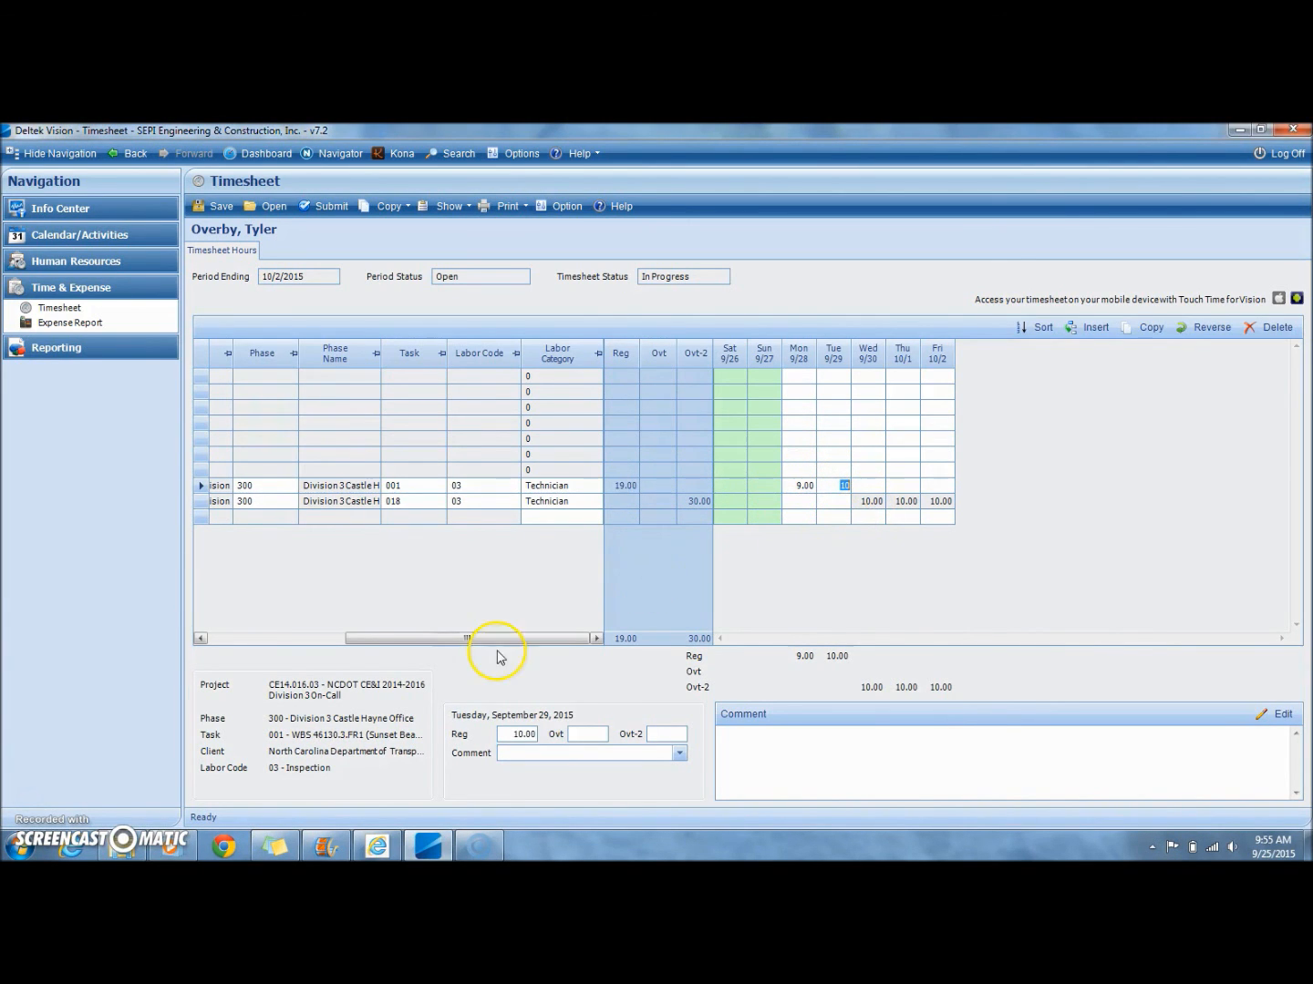
{"action": "left_click", "coordinate": [524, 735]}
{"action": "left_click", "coordinate": [602, 735]}
{"action": "type", "text": "9"}
{"action": "key", "text": "Tab"}
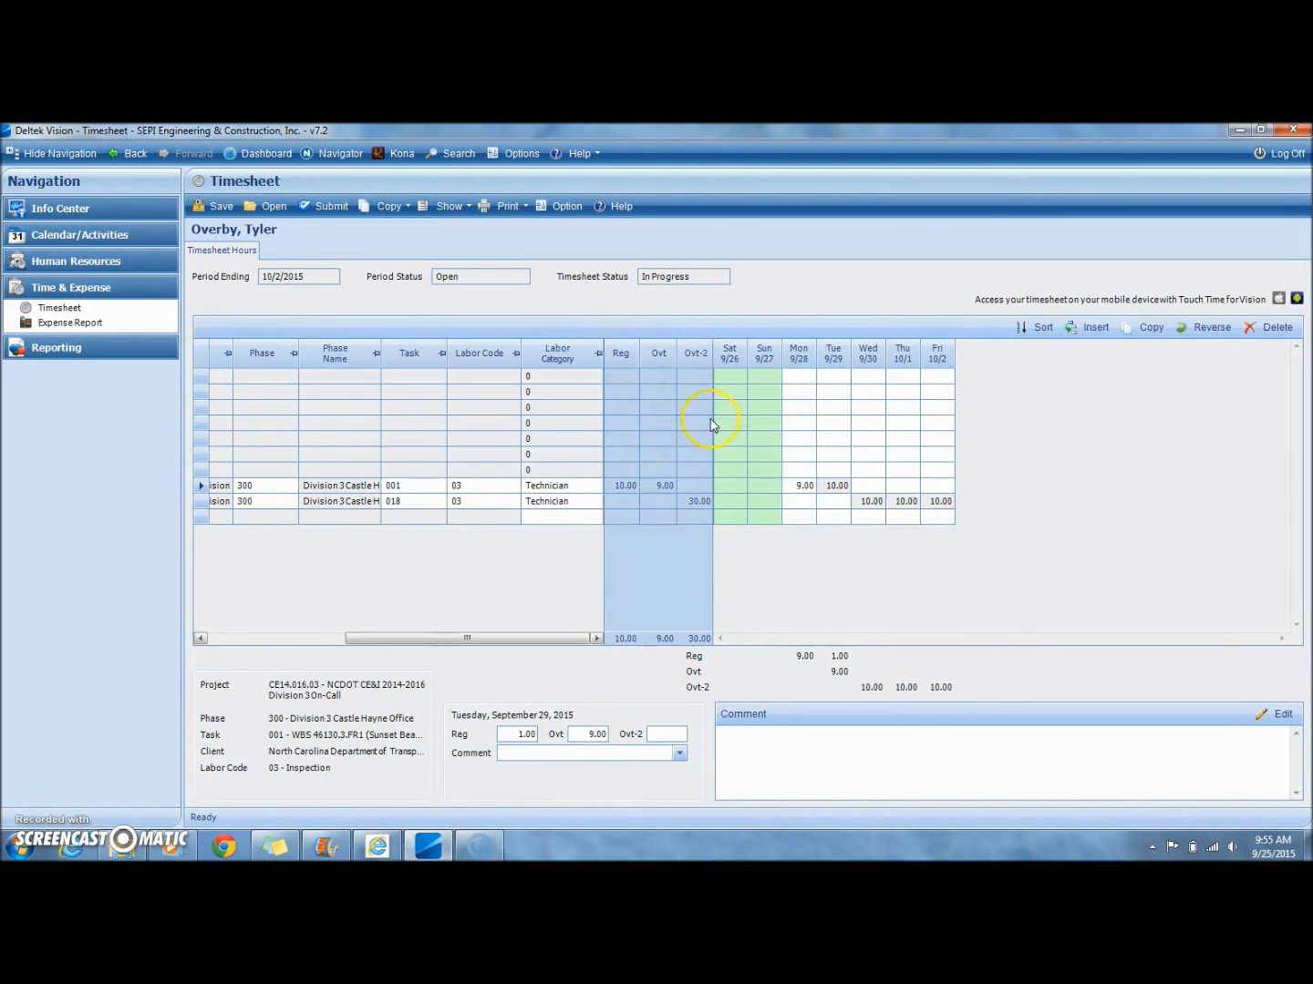
{"action": "left_click", "coordinate": [699, 502]}
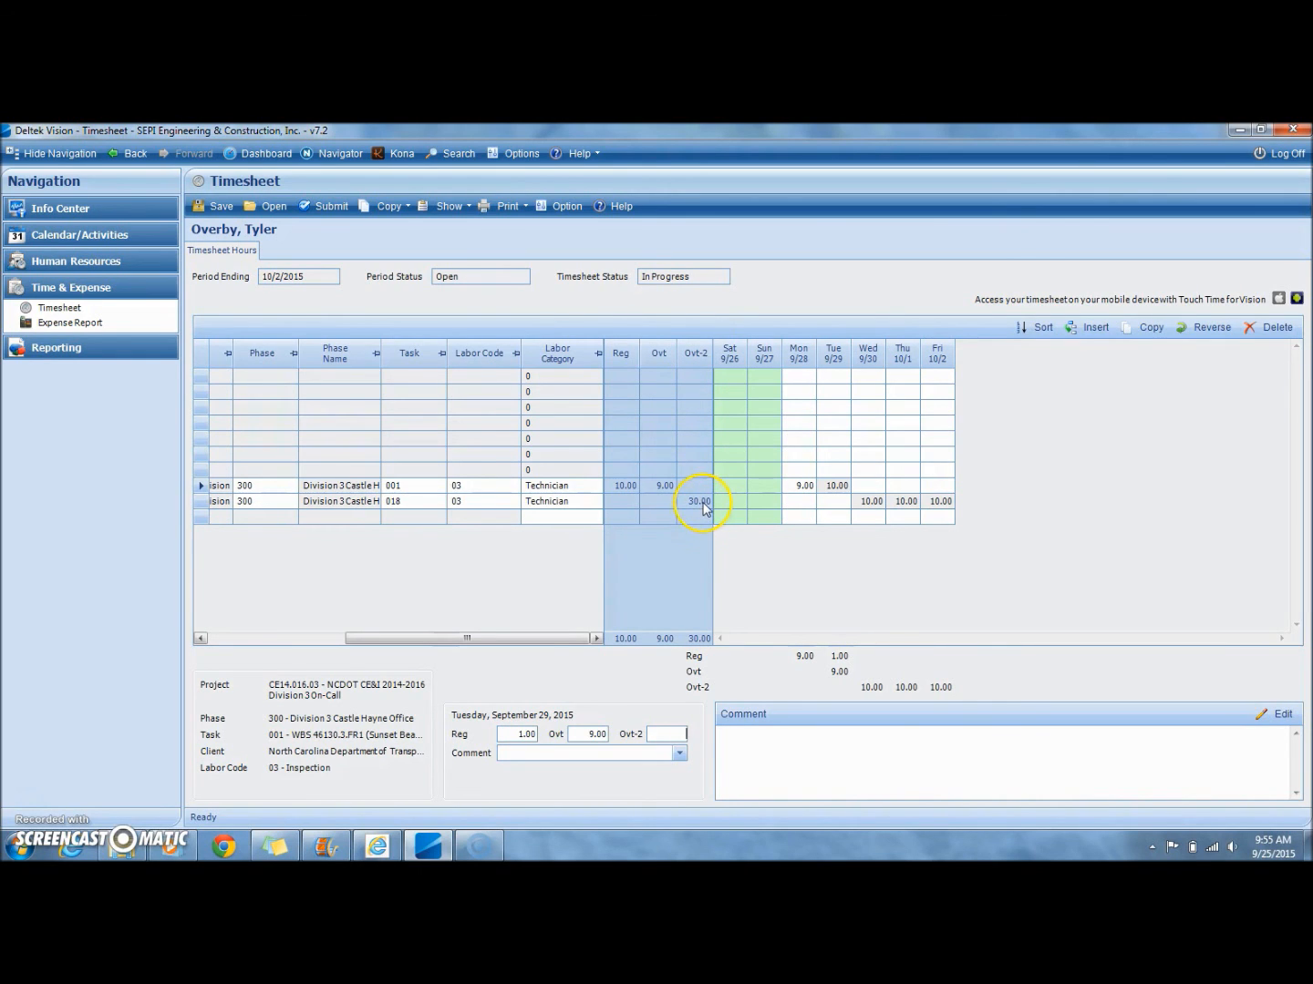